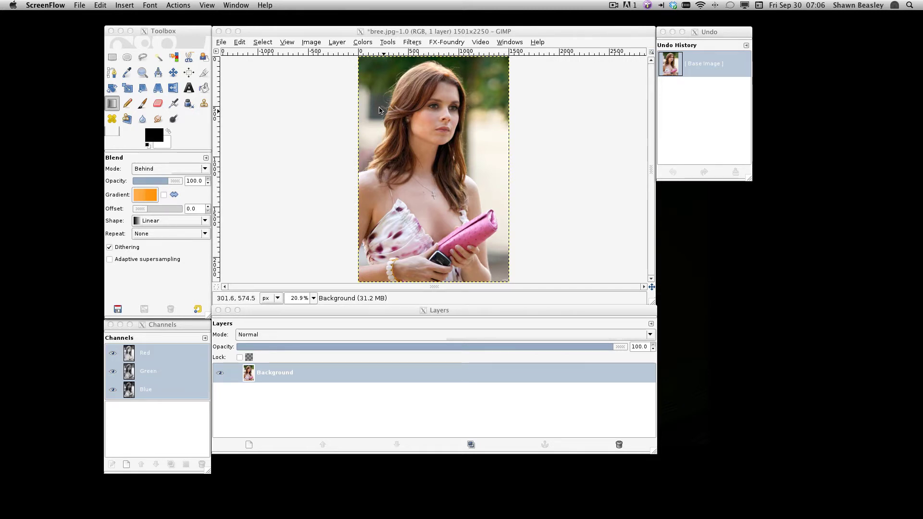
Enter Quick Mask mode and set up an enlarged white Paintbrush.
left_click(320, 38)
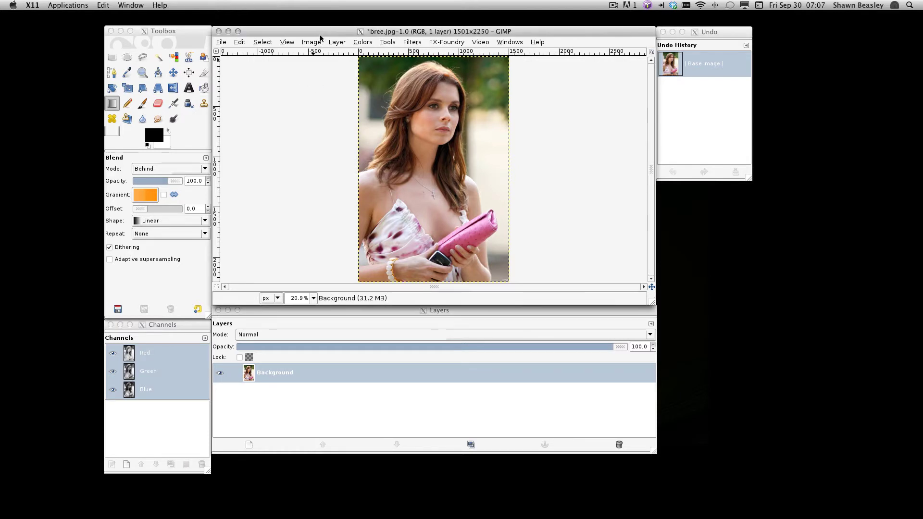
left_click(216, 287)
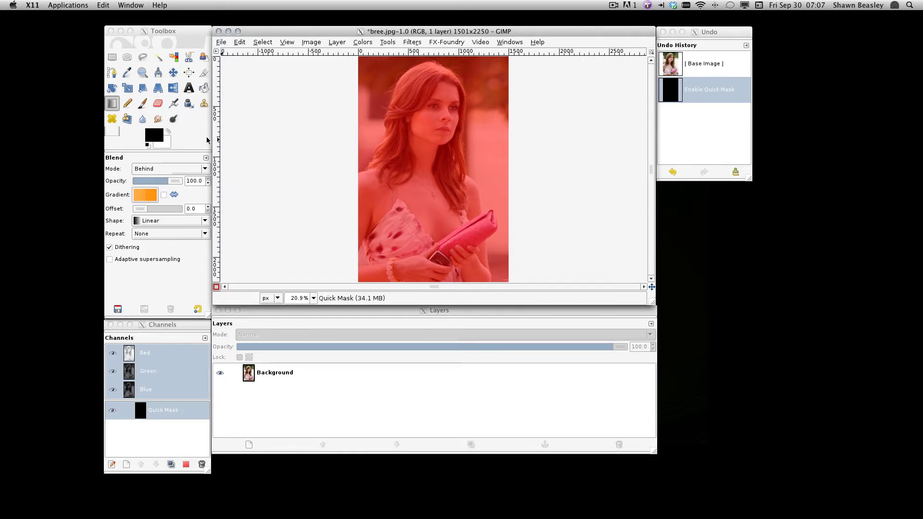
left_click(167, 131)
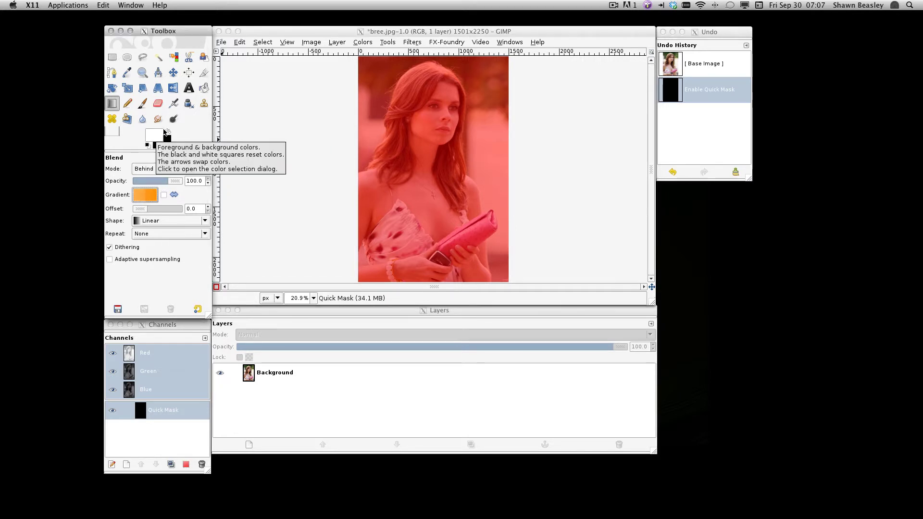
left_click(142, 104)
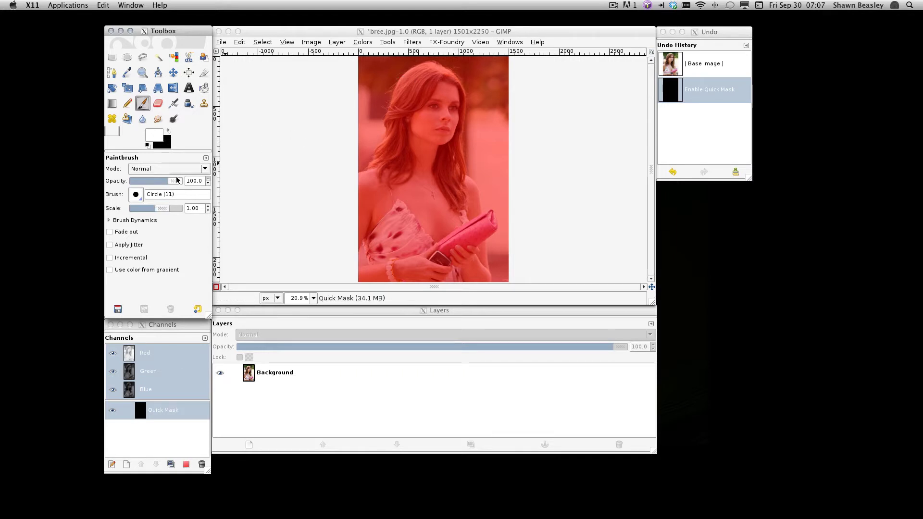
left_click_drag(162, 210, 186, 212)
Paint white strokes around the woman's hair and head to unmask them.
left_click_drag(399, 79, 379, 138)
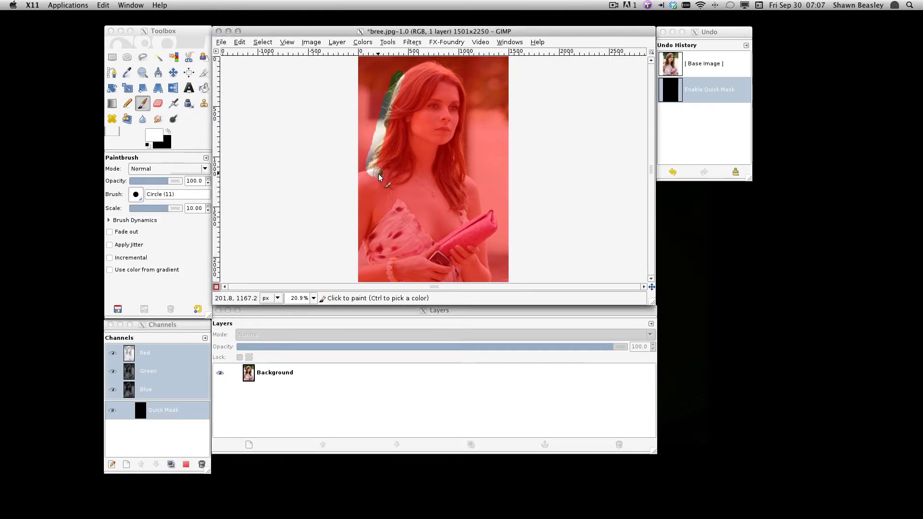
mouse_move(392, 183)
left_mouse_down()
mouse_move(414, 164)
mouse_move(423, 176)
mouse_move(440, 168)
mouse_move(445, 199)
mouse_move(460, 203)
mouse_move(451, 72)
left_mouse_up()
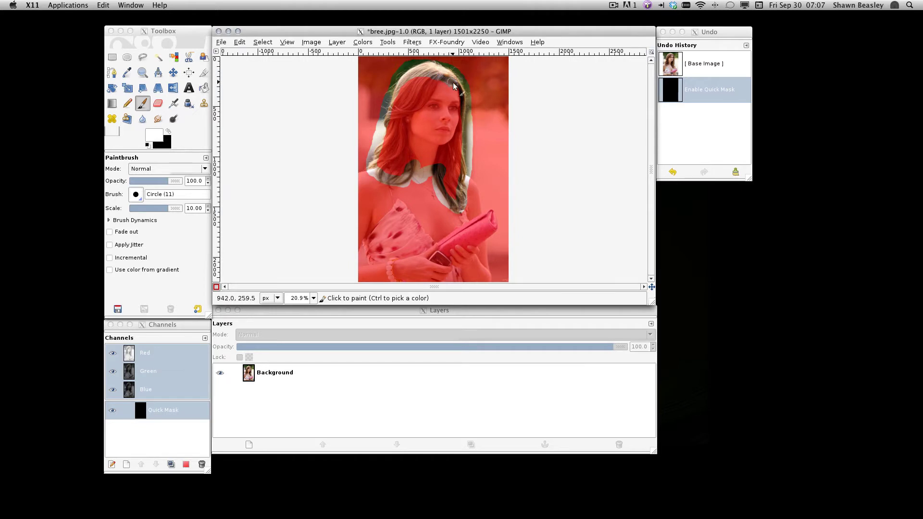
left_click_drag(412, 79, 407, 85)
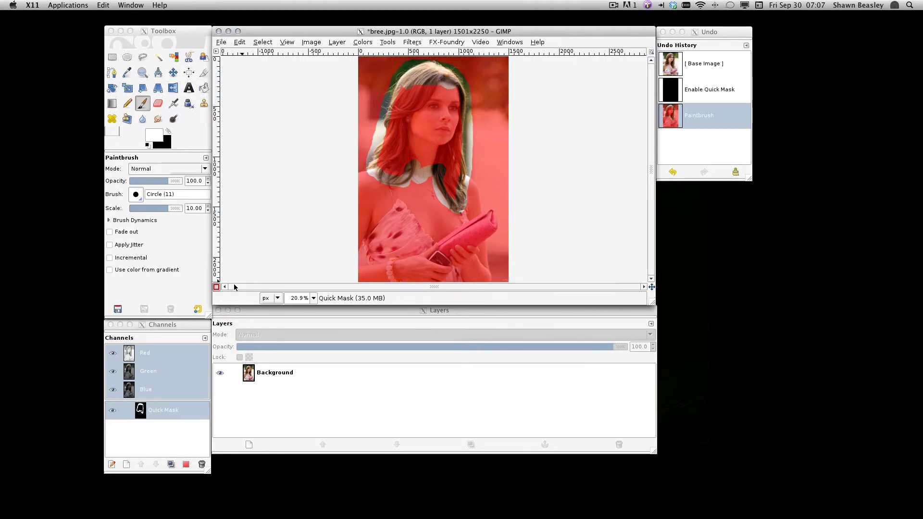
Wipe out the painted hair outline by refilling the entire quick mask with black.
left_click(217, 287)
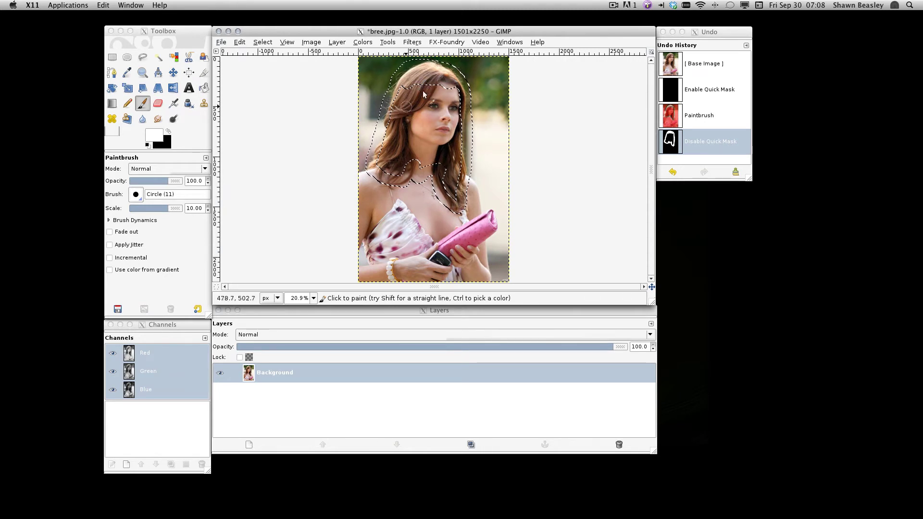
left_click(219, 287)
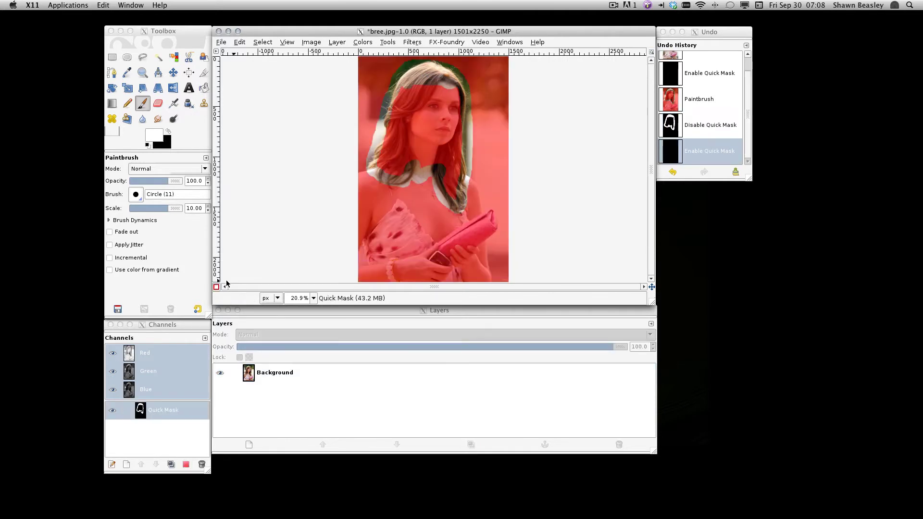
left_click(168, 130)
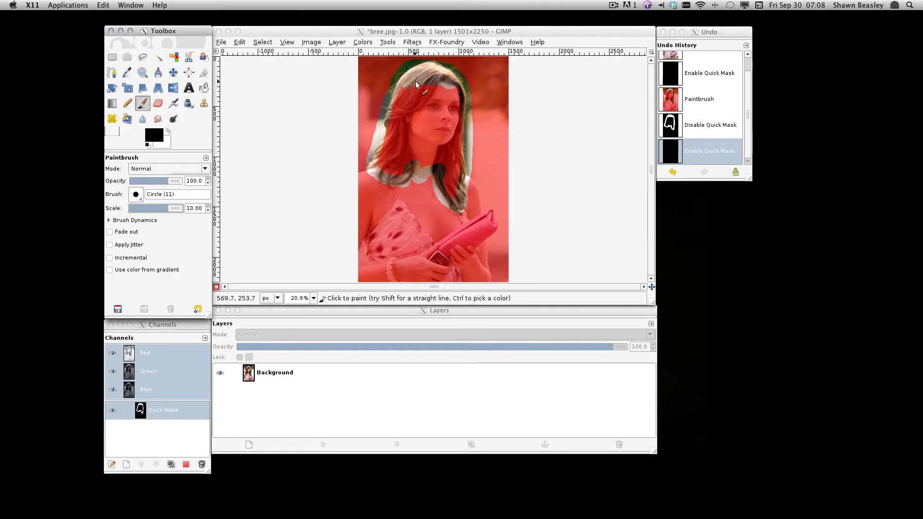
mouse_move(416, 85)
left_mouse_down()
mouse_move(398, 107)
mouse_move(450, 88)
mouse_move(426, 81)
left_mouse_up()
key("shift+b")
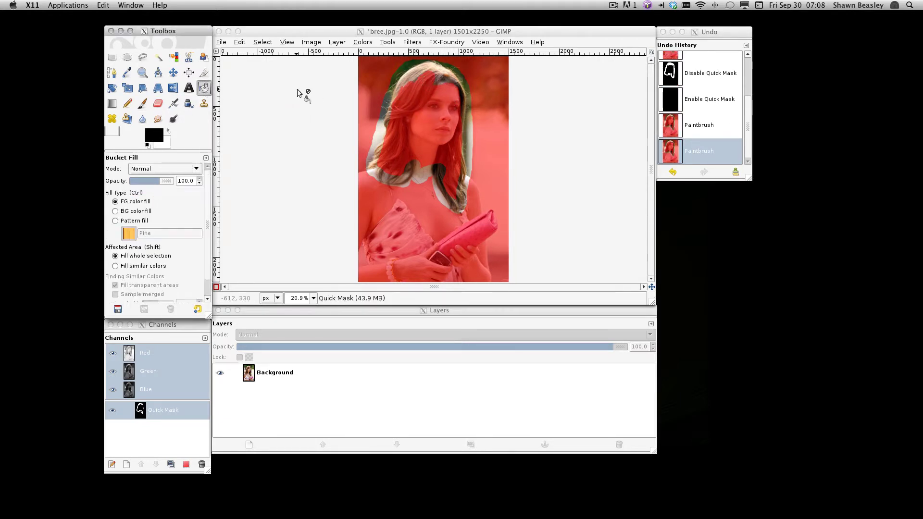
left_click(425, 98)
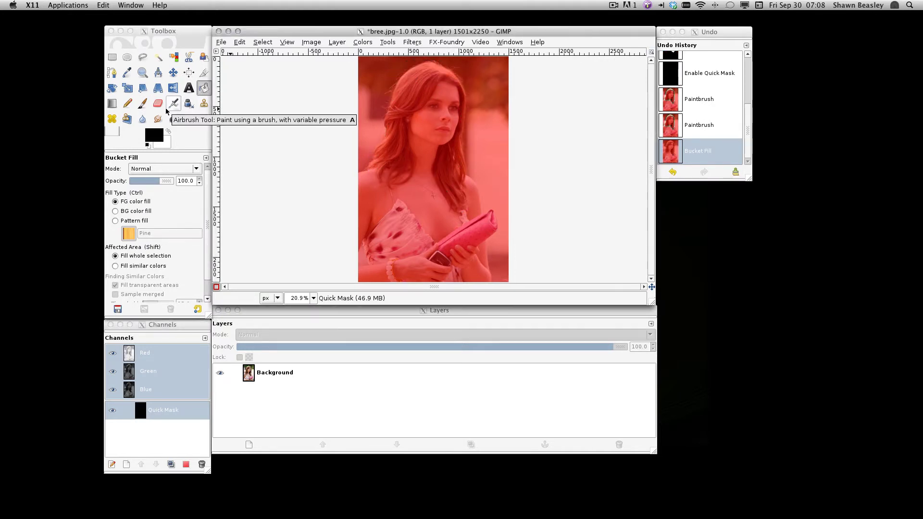
Draw a rectangle around the face that reaches up to the top of the photo.
left_click(114, 59)
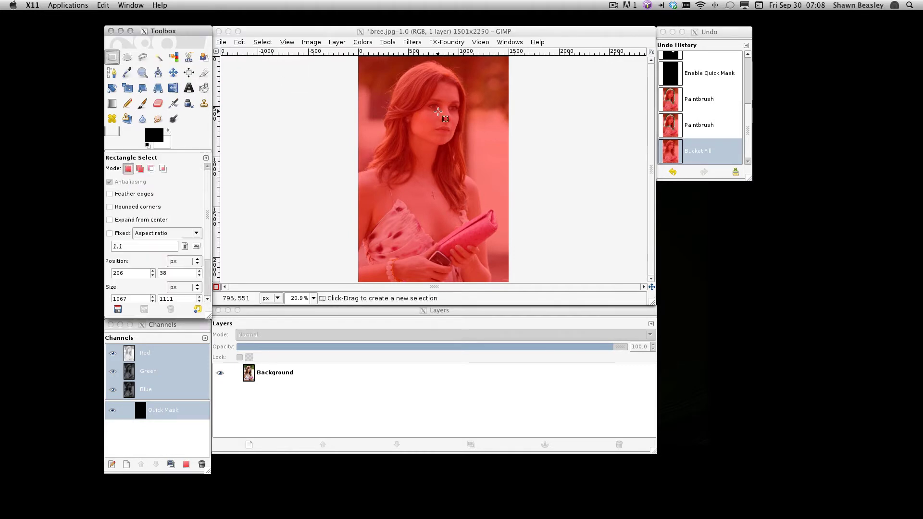
left_click_drag(385, 63, 482, 150)
left_click_drag(428, 75, 428, 72)
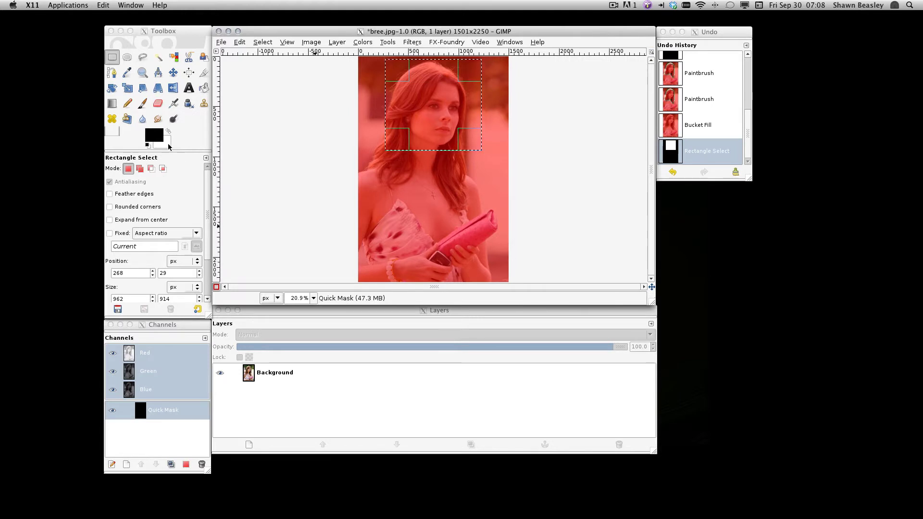
Fill the rectangle white on the quick mask and convert it into a selection.
left_click(167, 130)
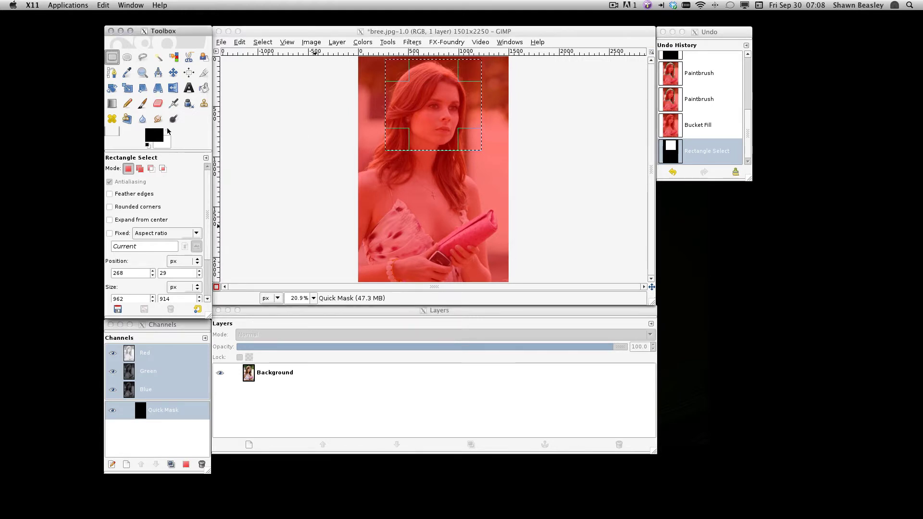
left_click(168, 133)
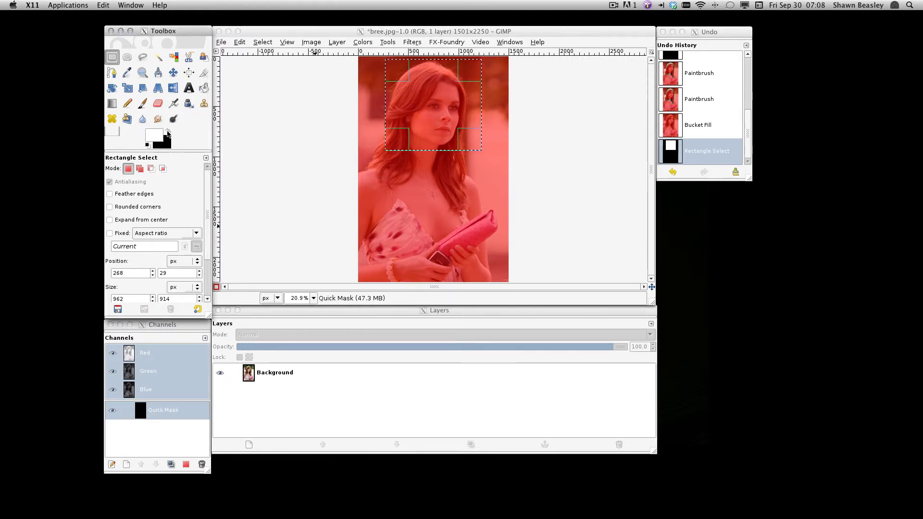
left_click(204, 88)
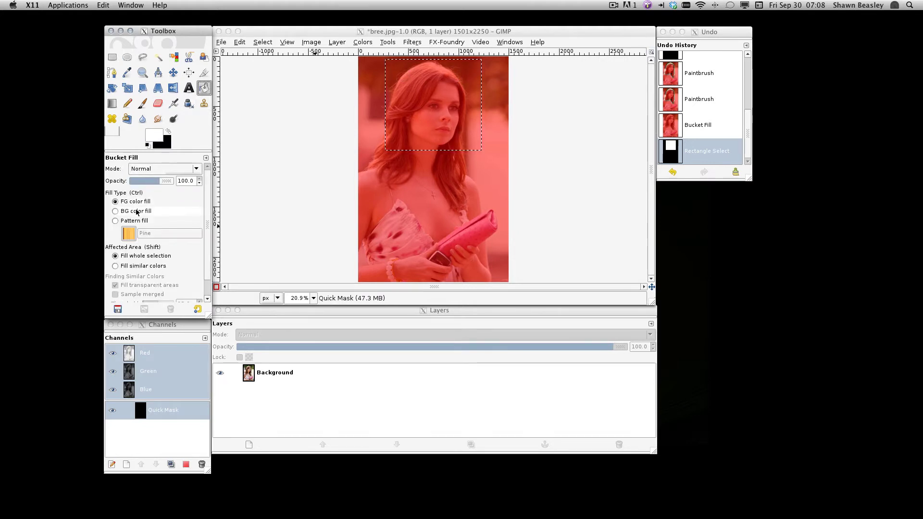
left_click(410, 102)
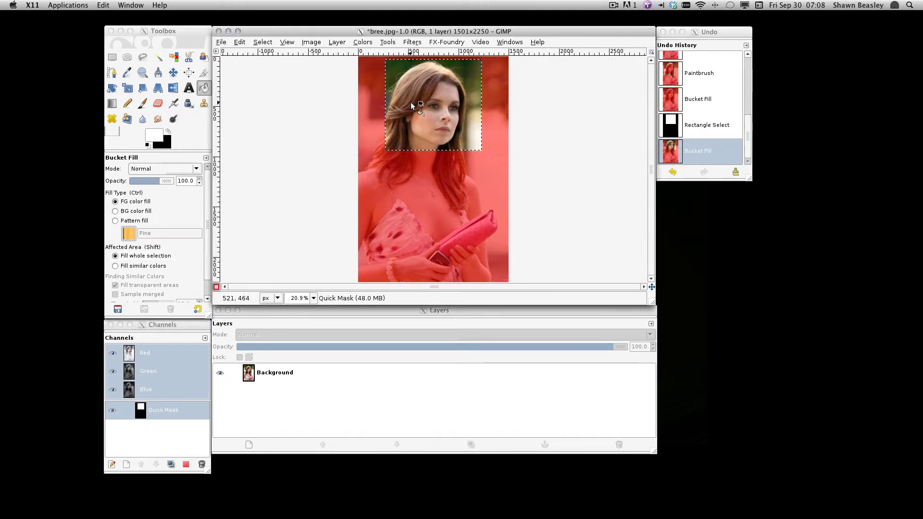
left_click(217, 287)
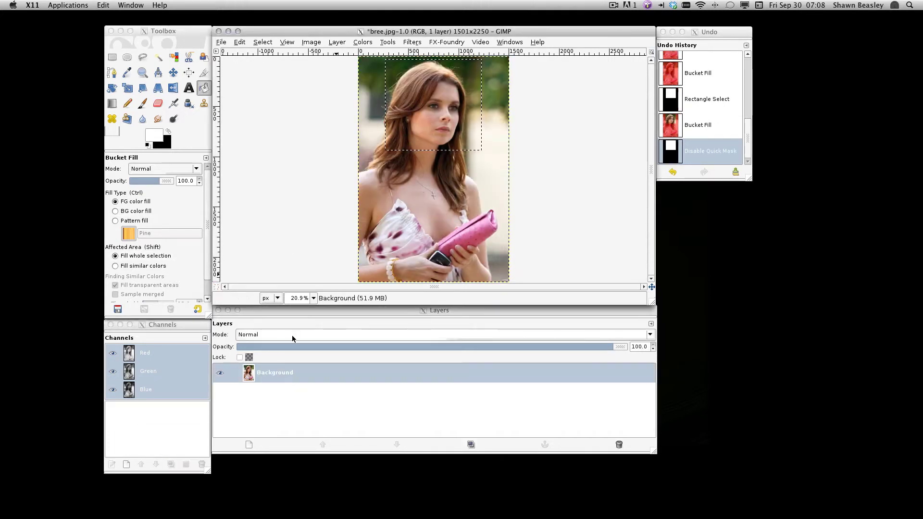
Add a layer mask built from the face selection to the Background layer.
right_click(269, 373)
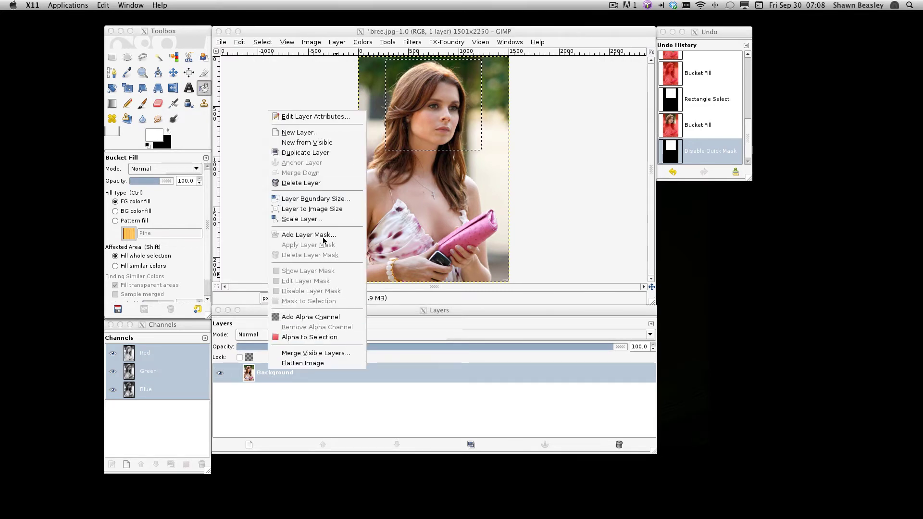
left_click(264, 379)
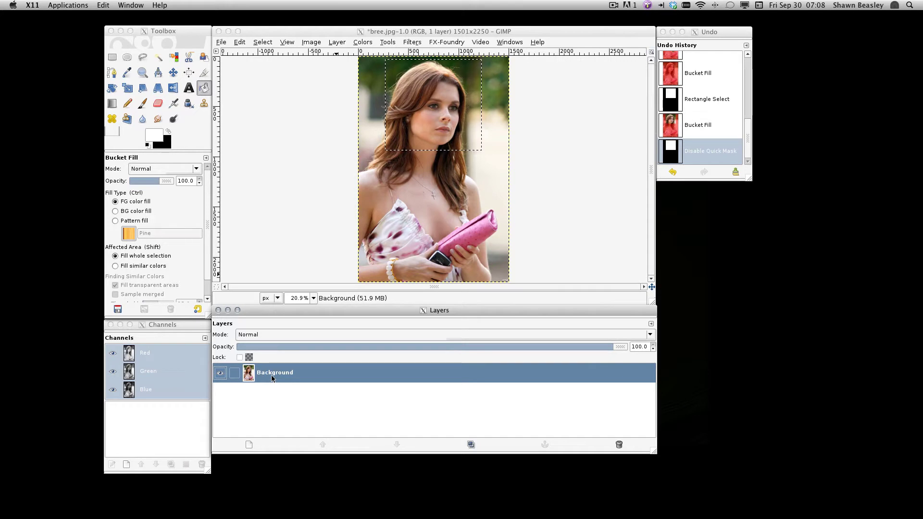
right_click(272, 379)
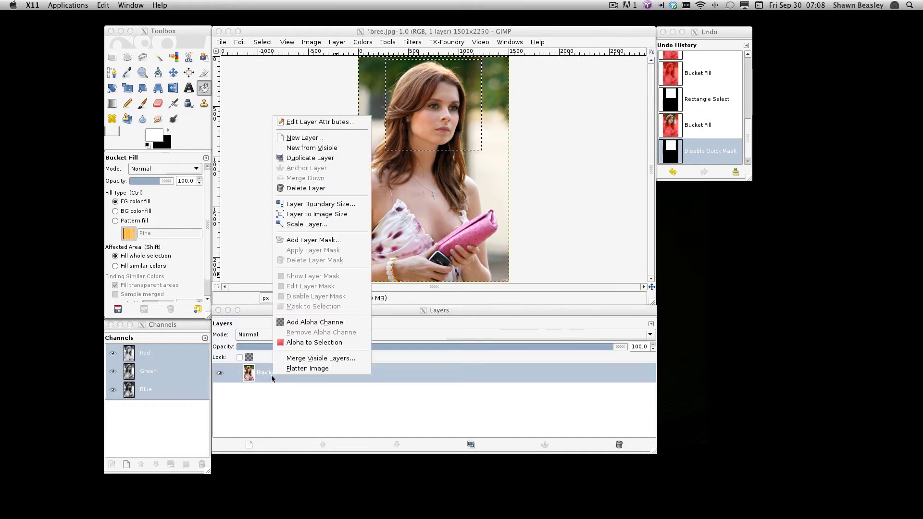
left_click(337, 238)
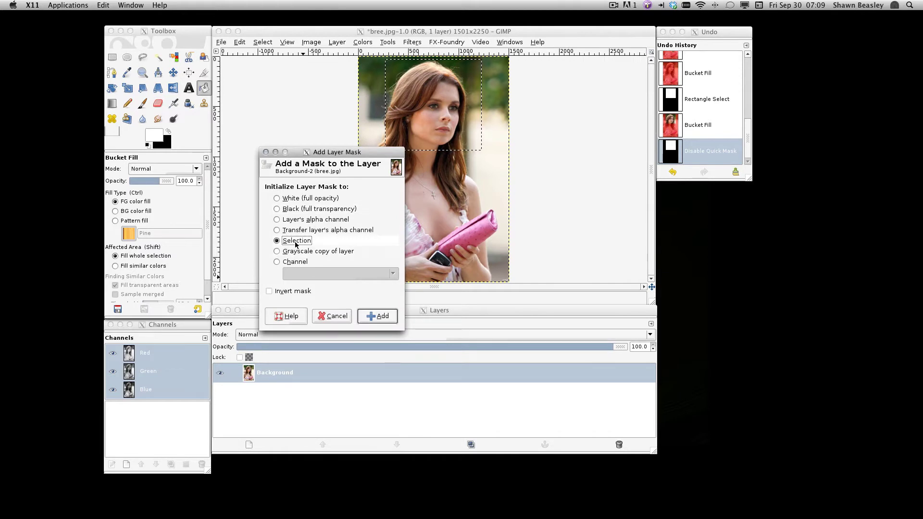
left_click(383, 317)
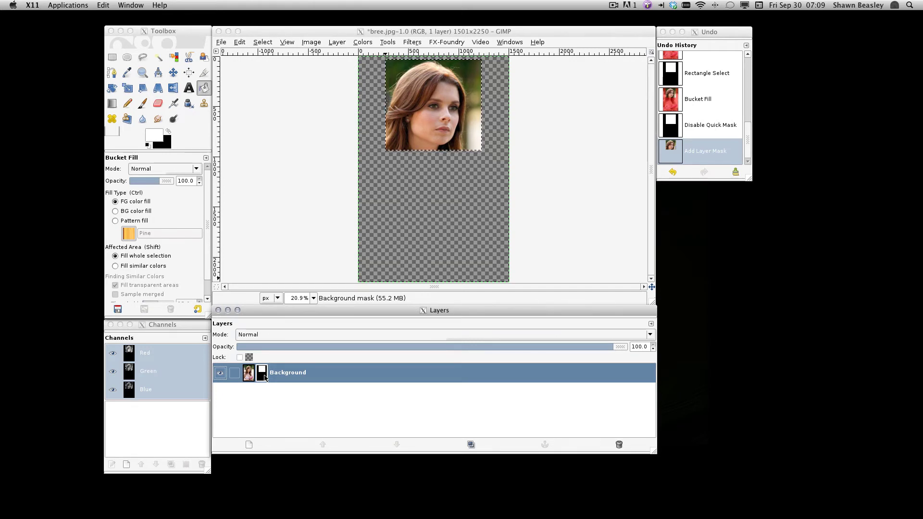
right_click(264, 378)
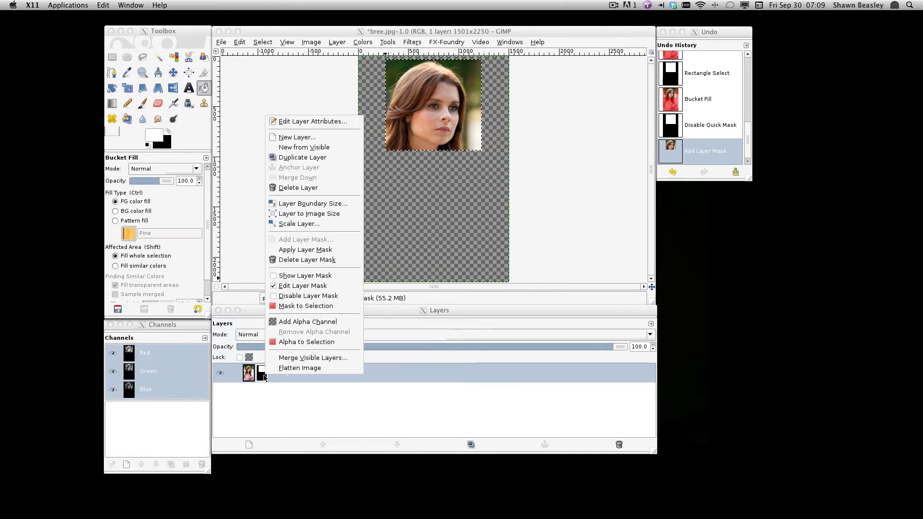
left_click(303, 296)
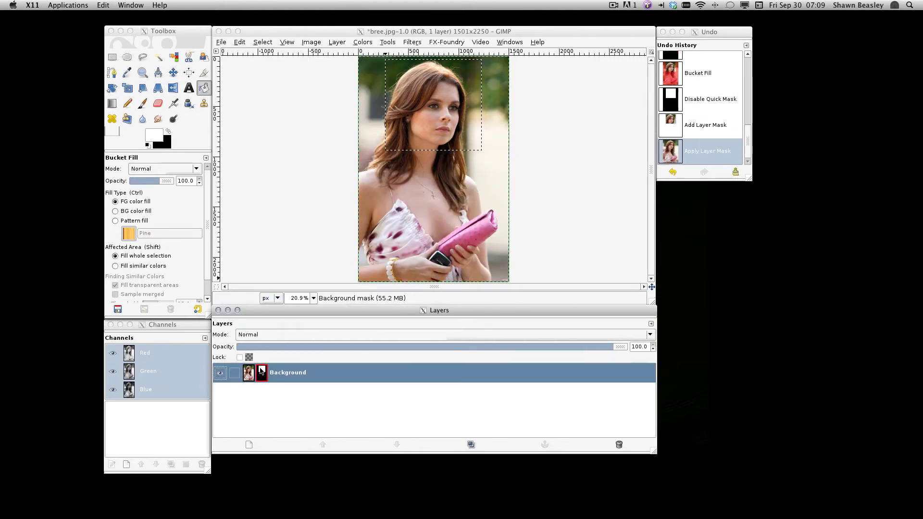
right_click(263, 374)
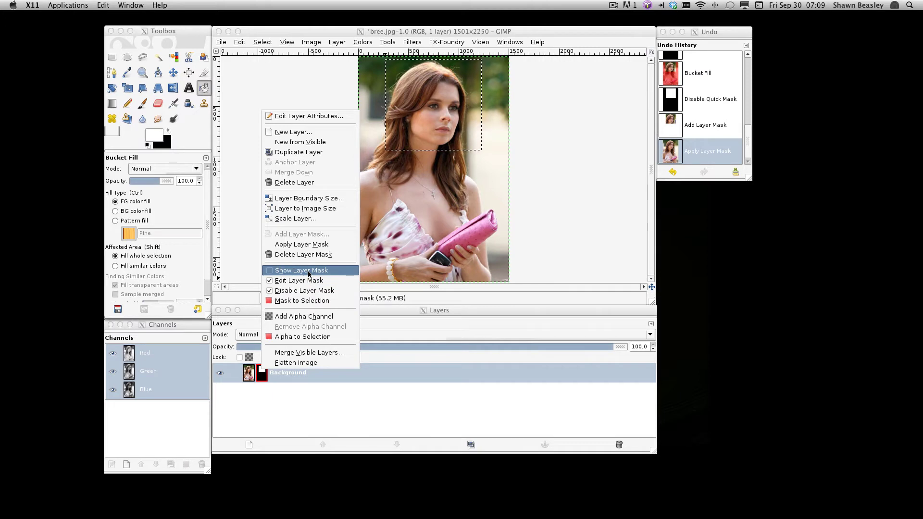
left_click(308, 291)
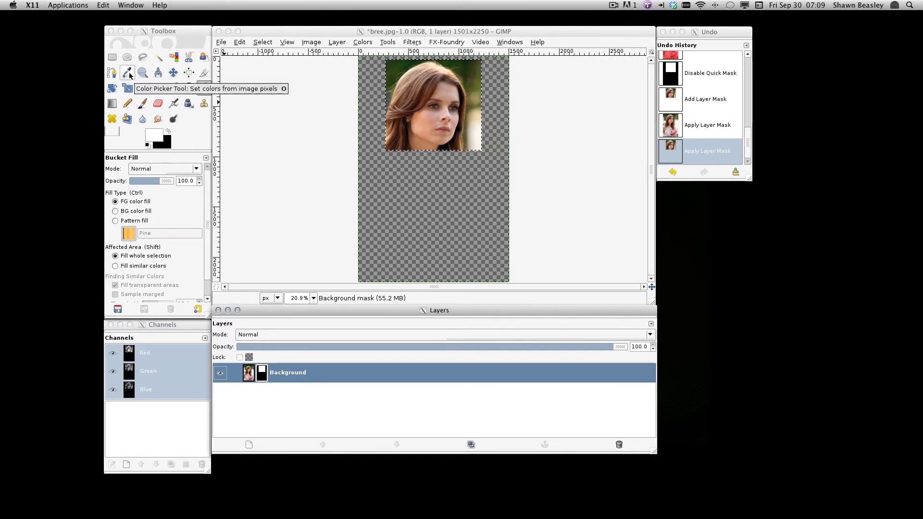
Create a fixed 300x300 circular selection near the face's left edge.
left_click(127, 56)
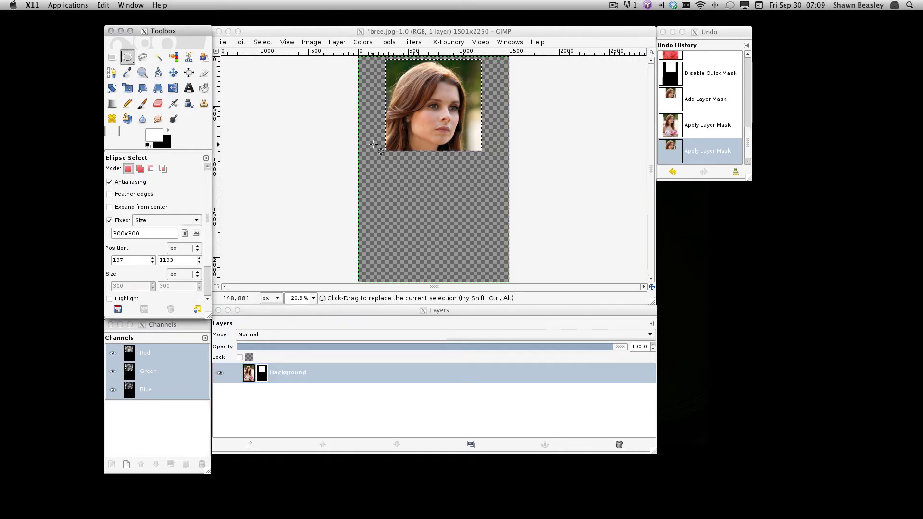
left_click_drag(376, 143, 386, 150)
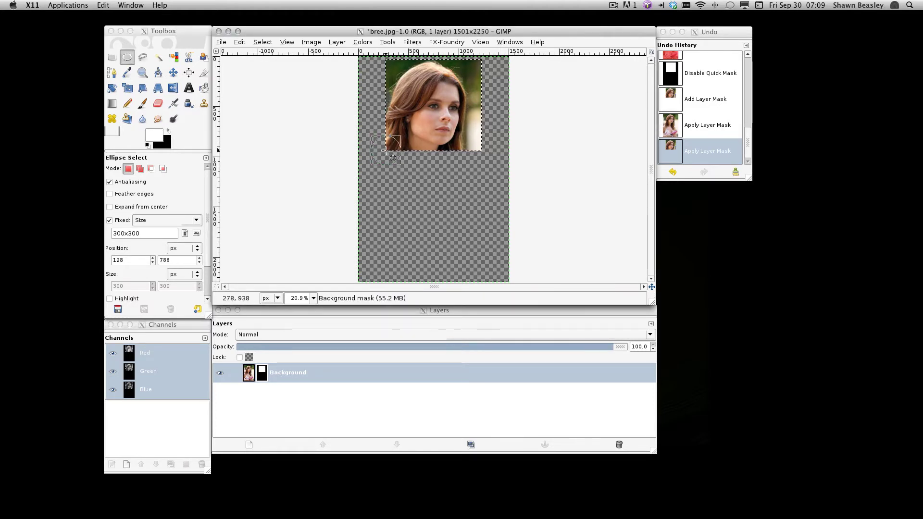
left_click(386, 151)
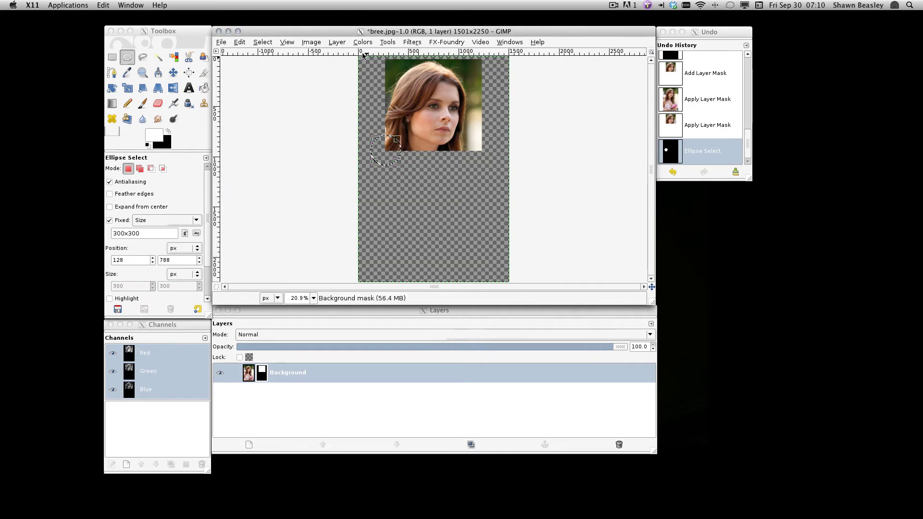
Zoom out to show the whole image, then redraw the circle at the photo's lower-left corner.
left_click(290, 43)
mouse_move(292, 73)
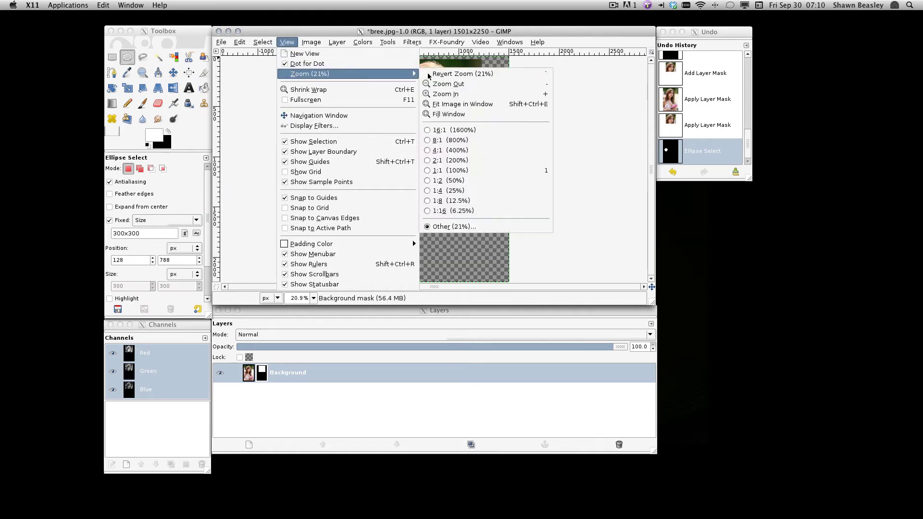
left_click(474, 105)
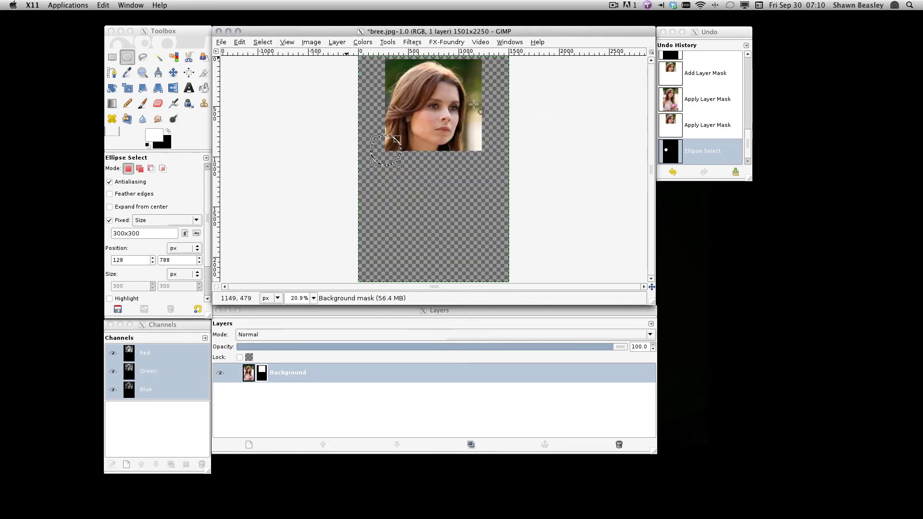
left_click(265, 42)
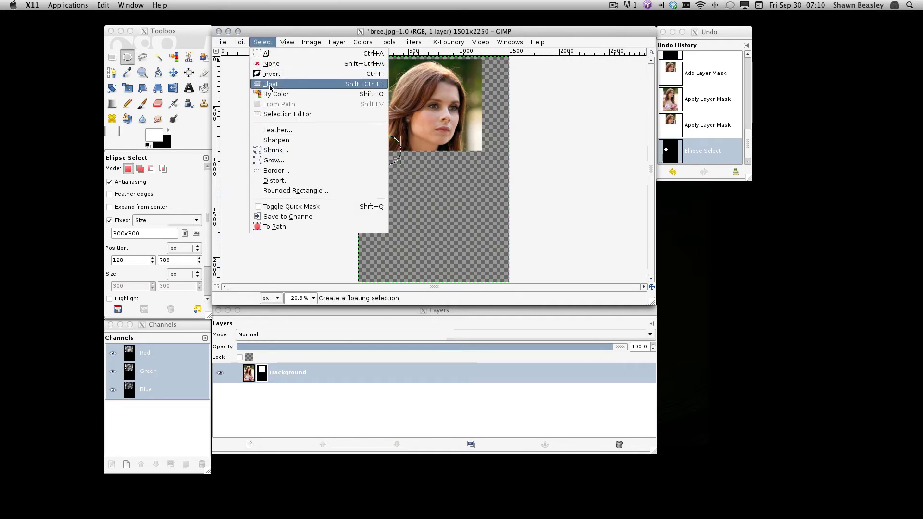
mouse_move(287, 42)
mouse_move(337, 73)
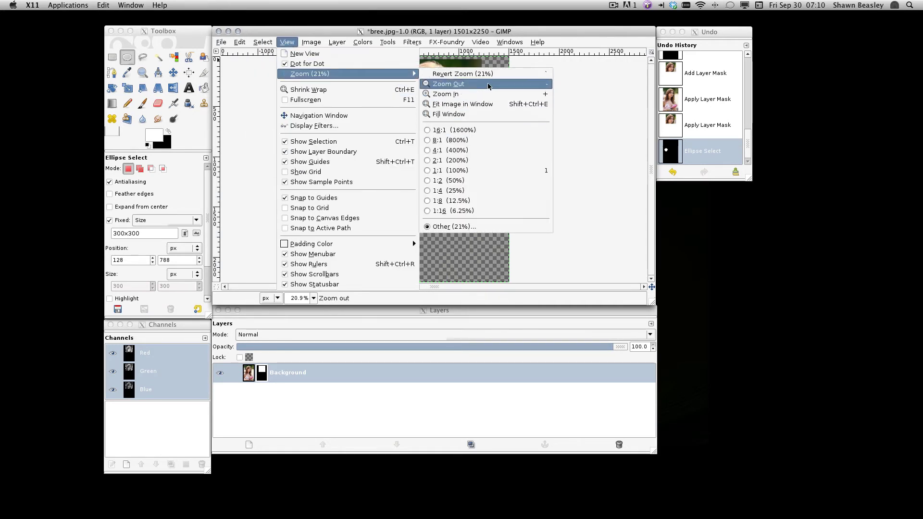
left_click(485, 93)
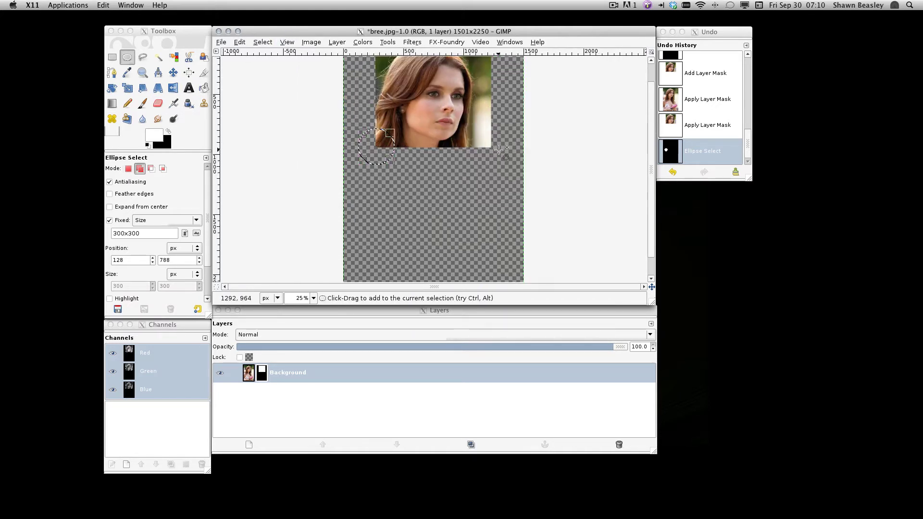
scroll(499, 150, "up", 2)
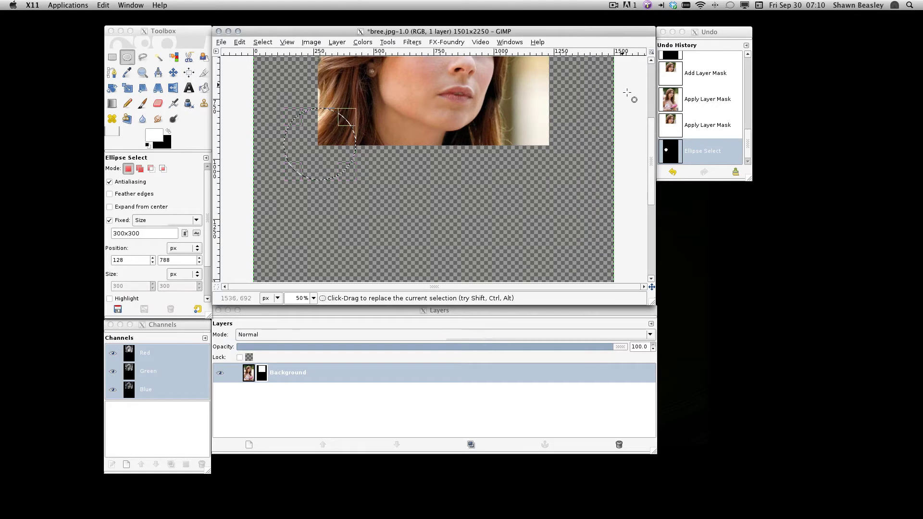
left_click_drag(652, 146, 655, 94)
key("minus")
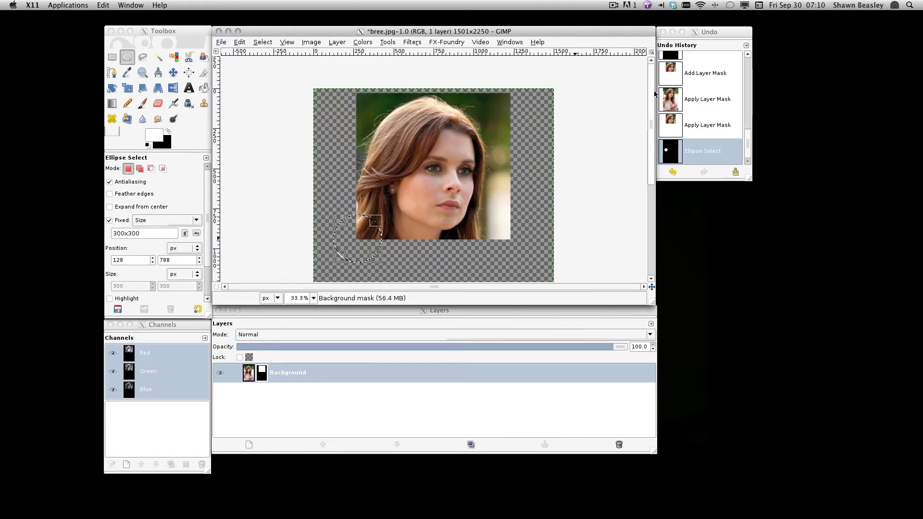
key("ctrl+z")
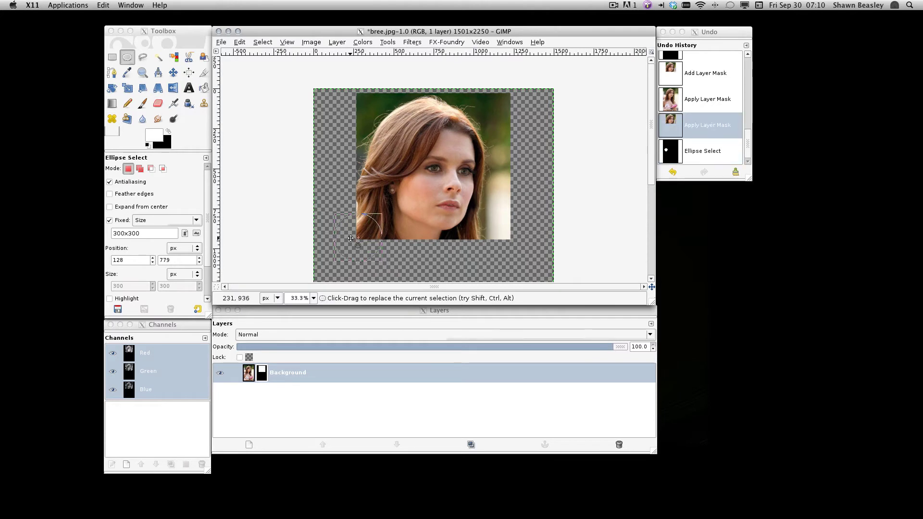
left_click_drag(351, 238, 349, 239)
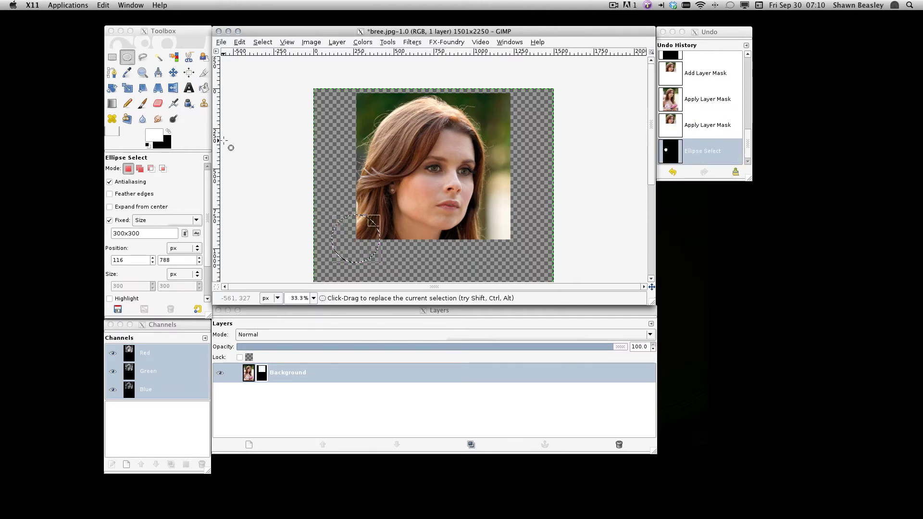
Bucket-fill the circle black on the mask to notch the bottom-left corner.
left_click(205, 87)
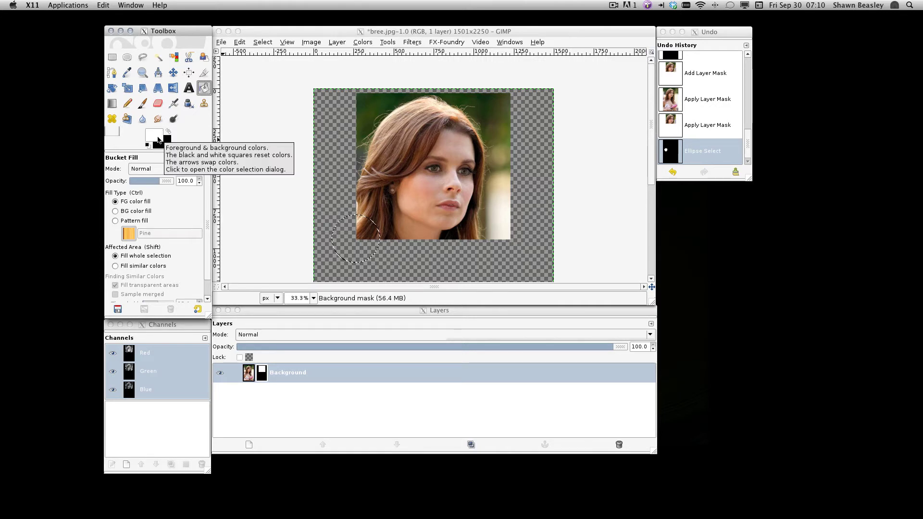
left_click(351, 240)
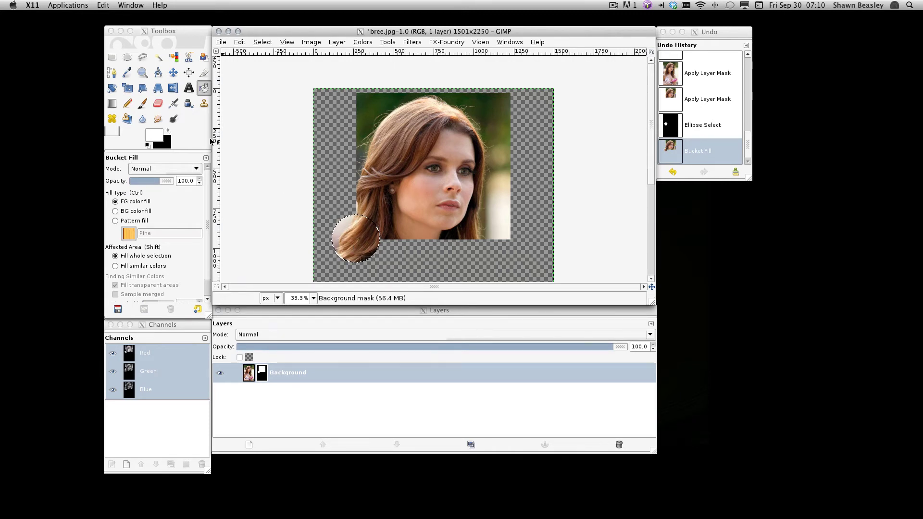
left_click(168, 131)
left_click(352, 230)
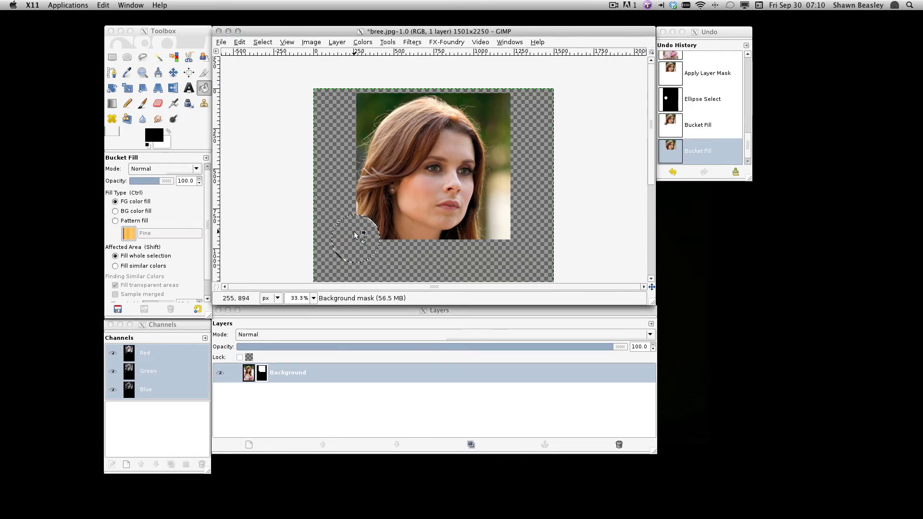
Move the circle selection to the top-left corner, fill it black, then shift it toward top-right.
left_click(173, 73)
left_click(140, 169)
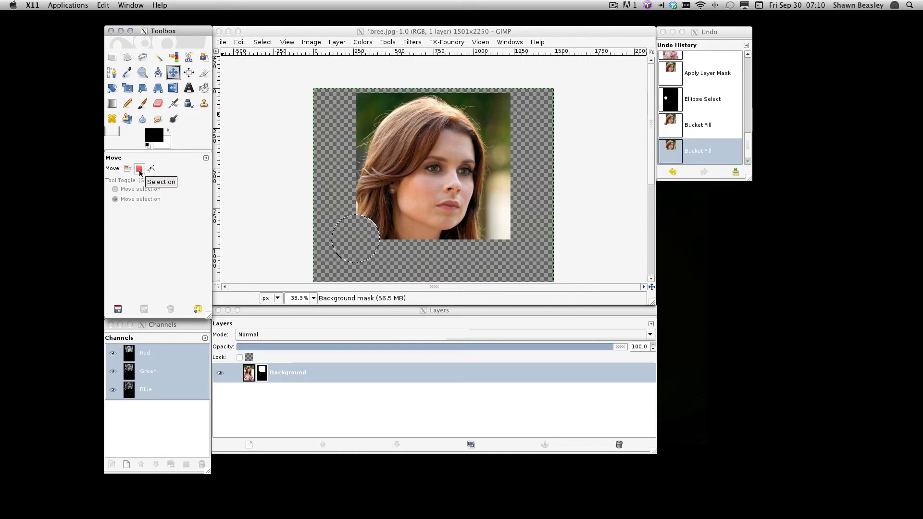
left_click(359, 243)
left_click_drag(359, 243, 358, 95)
left_click(202, 88)
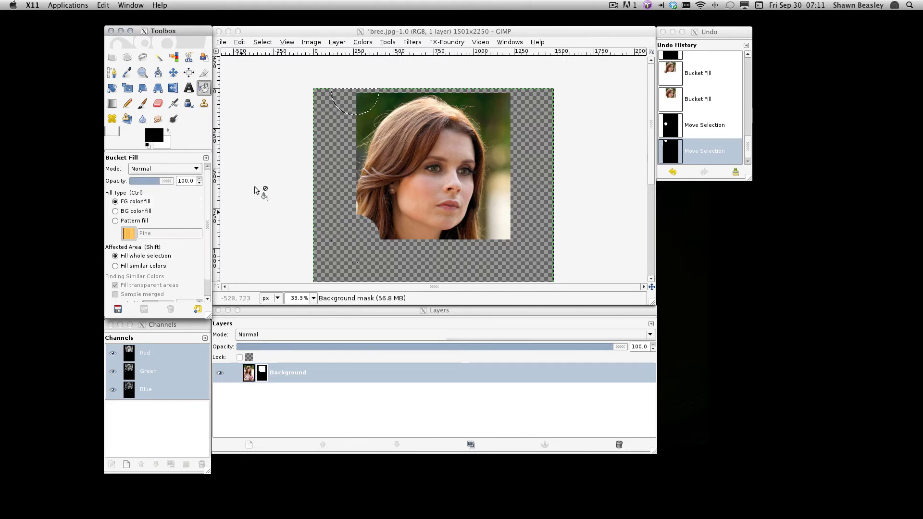
left_click(358, 99)
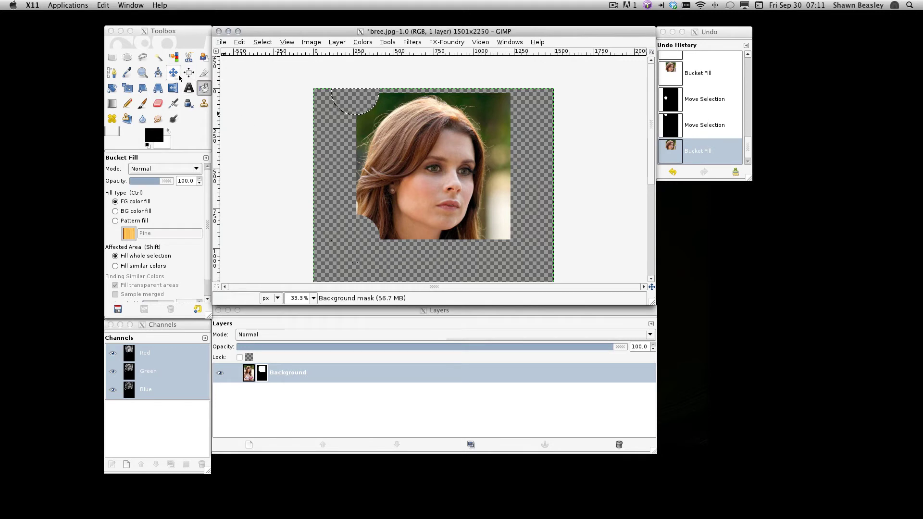
key("m")
left_click_drag(366, 102, 522, 93)
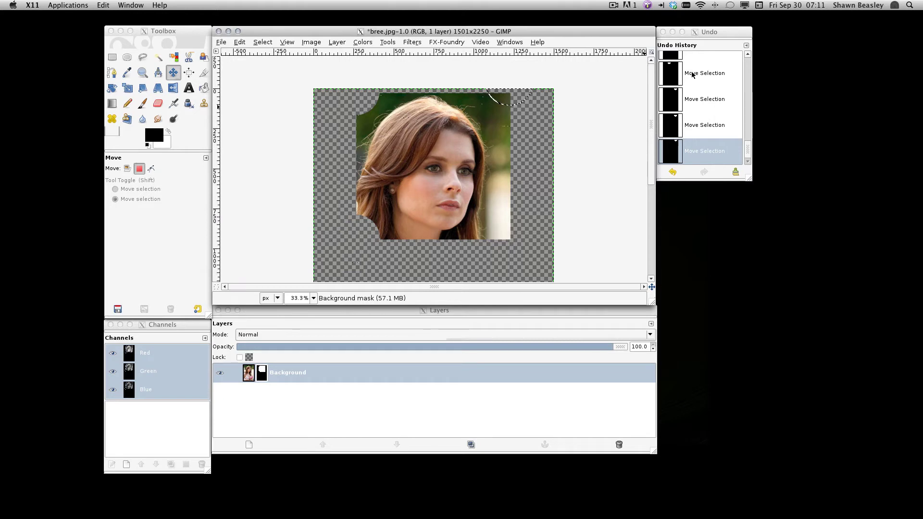
Revert to the ellipse selection and notch the bottom-left and bottom-right corners with black fills.
scroll(693, 74, "up", 3)
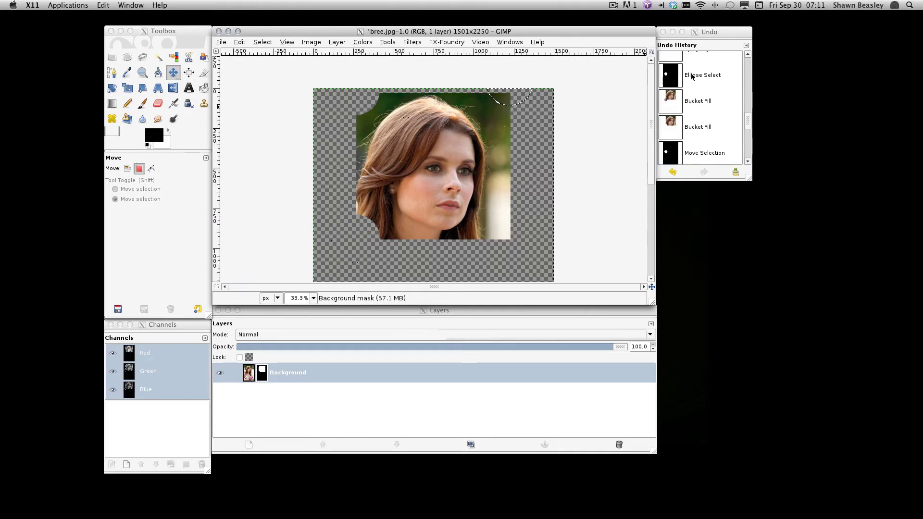
left_click(692, 76)
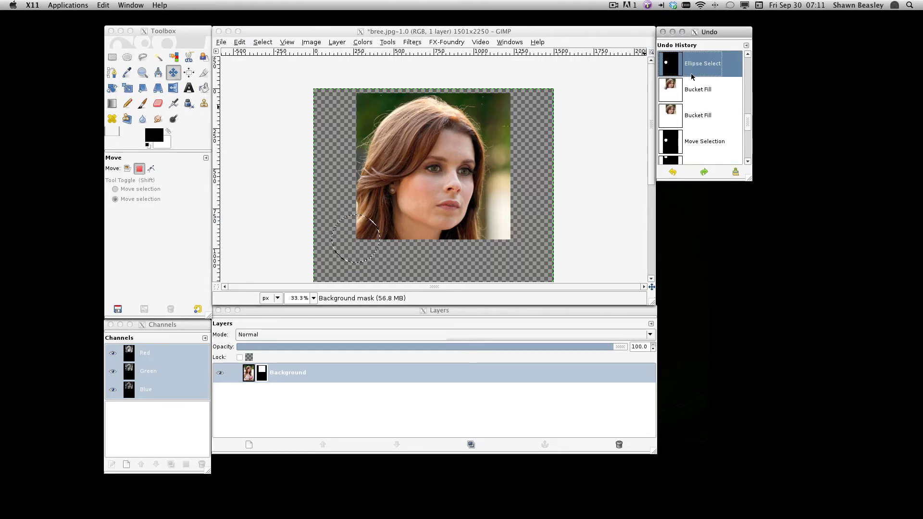
left_click(341, 250)
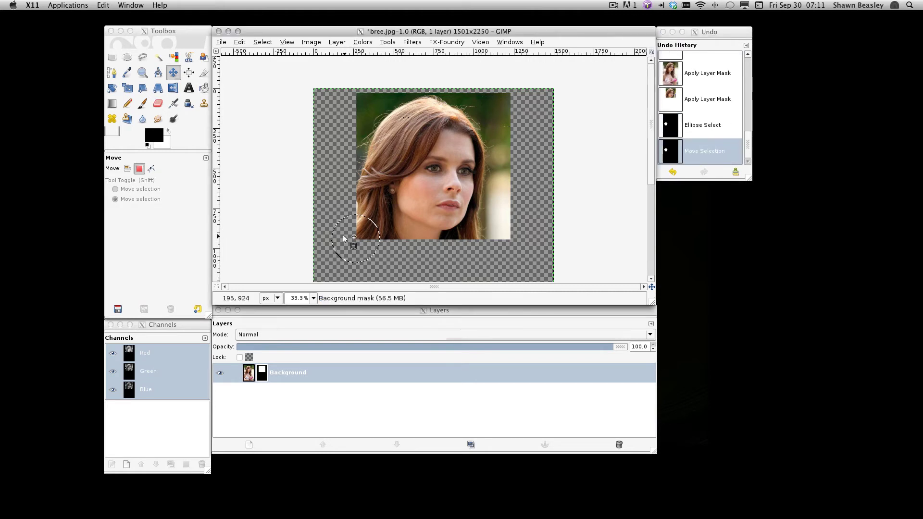
left_click(205, 88)
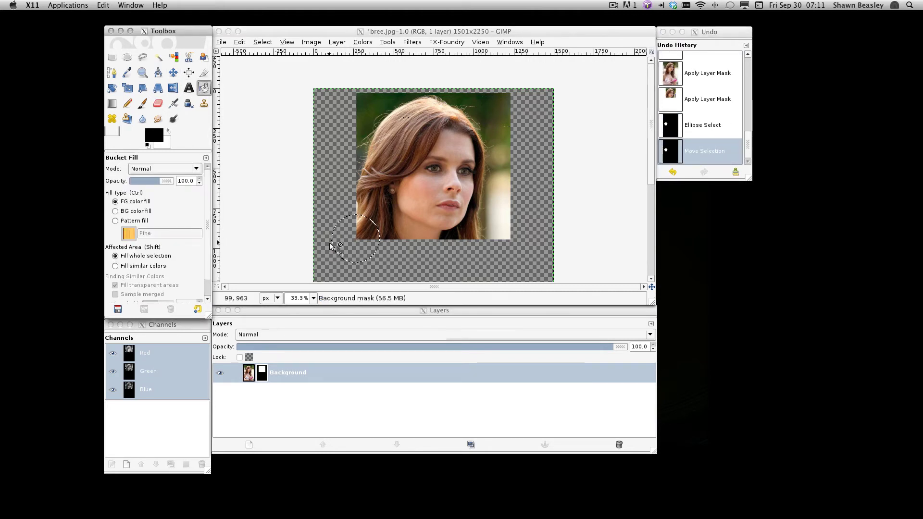
left_click(342, 243)
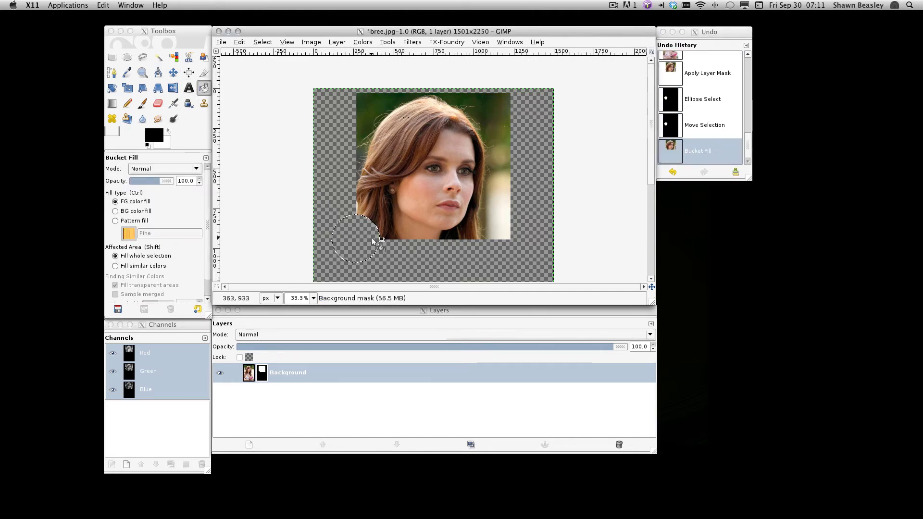
left_click(178, 72)
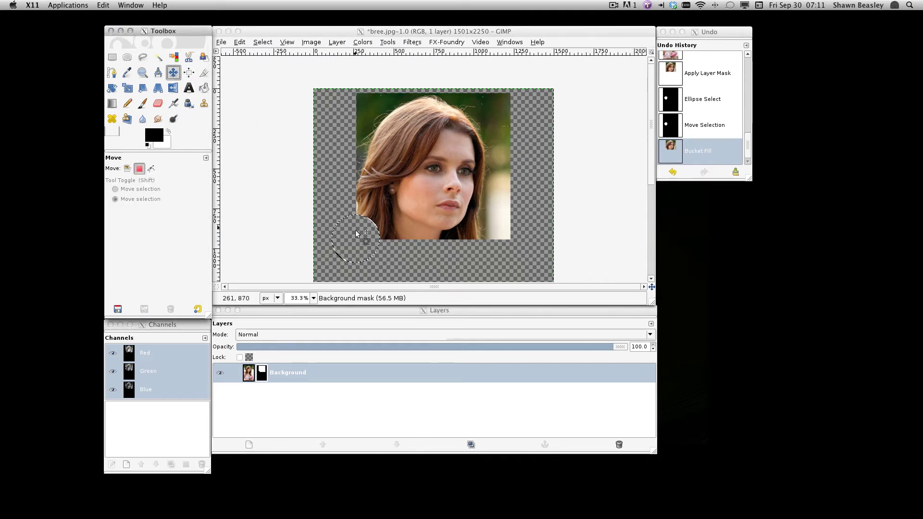
left_click_drag(357, 241, 515, 248)
left_click_drag(514, 248, 509, 247)
left_click(202, 89)
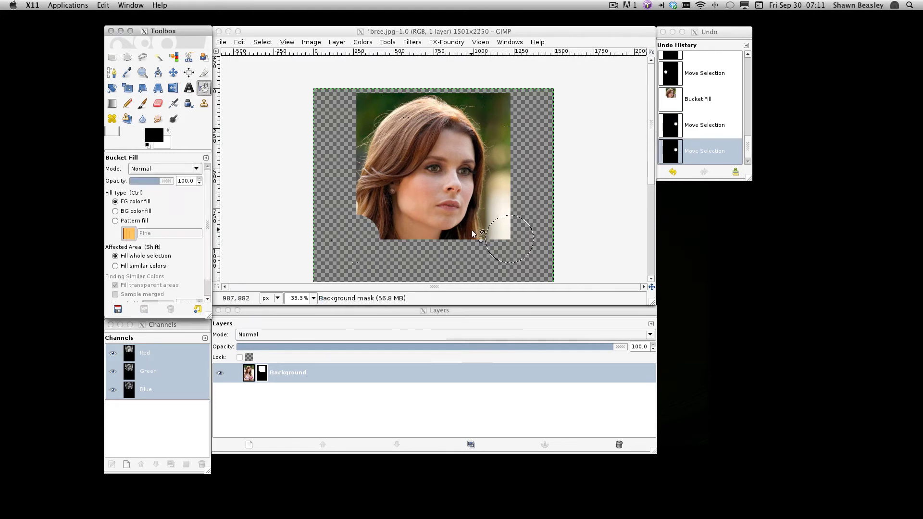
left_click(503, 229)
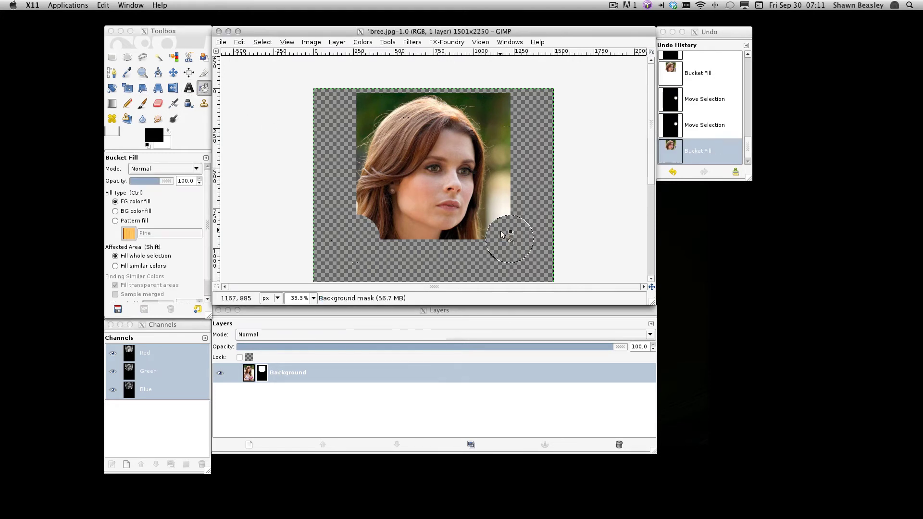
Move the circle to notch the top-right and top-left corners with black fills.
left_click(173, 72)
left_click_drag(513, 239, 514, 100)
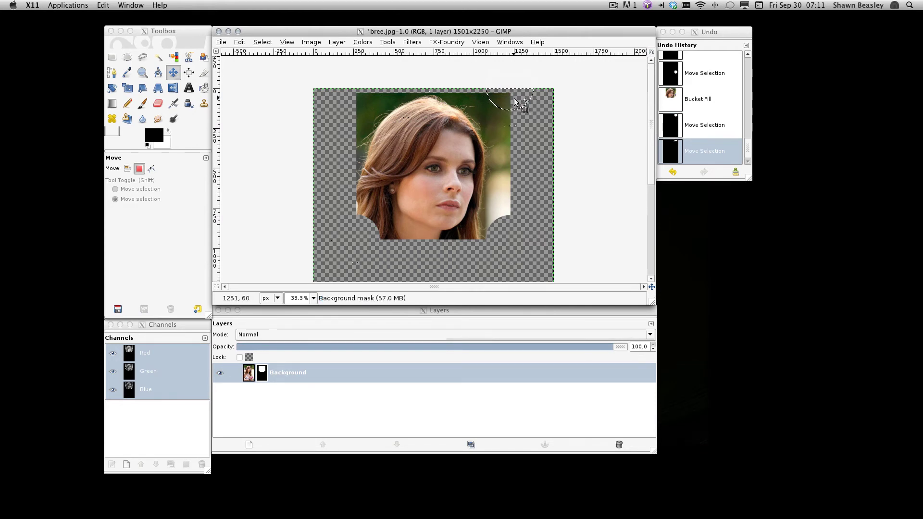
left_click(204, 88)
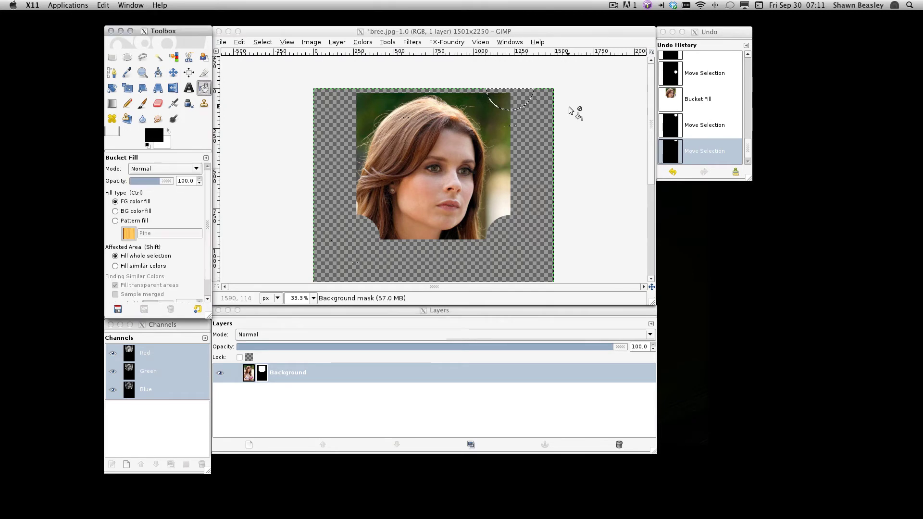
left_click(504, 100)
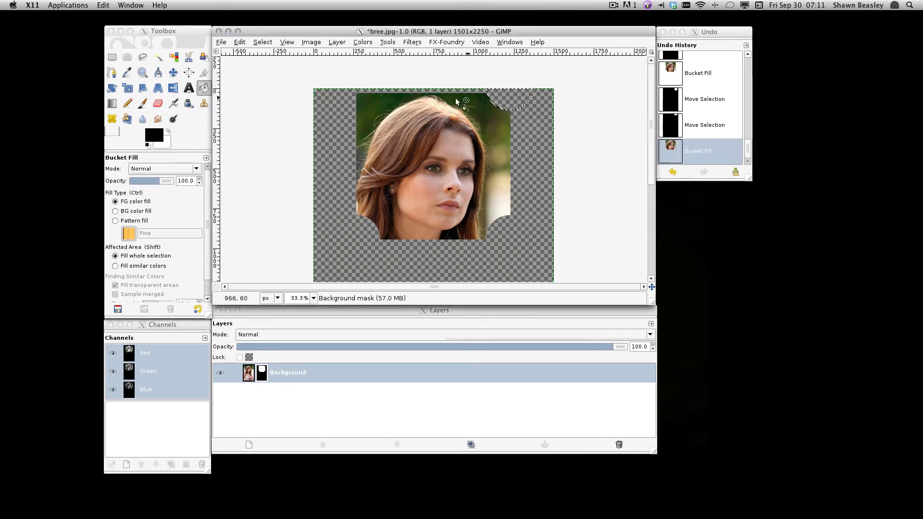
left_click(173, 73)
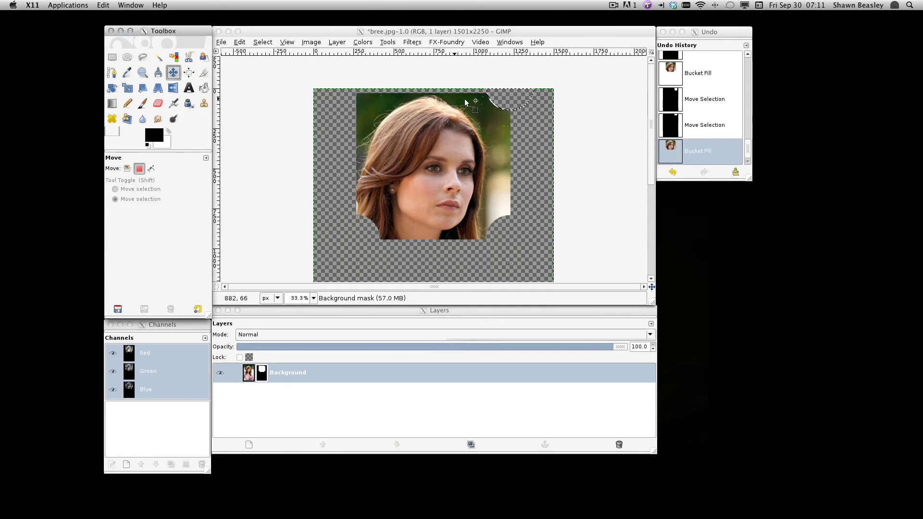
left_click_drag(502, 101, 353, 100)
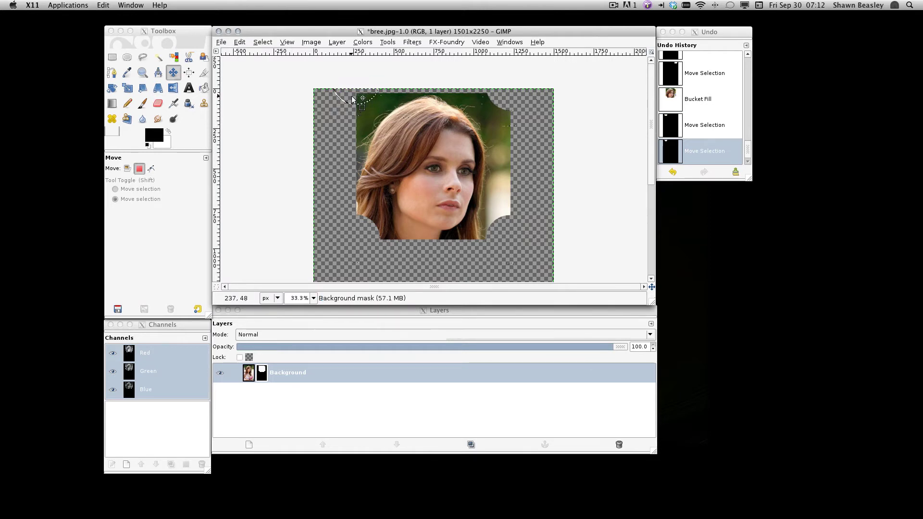
left_click(207, 90)
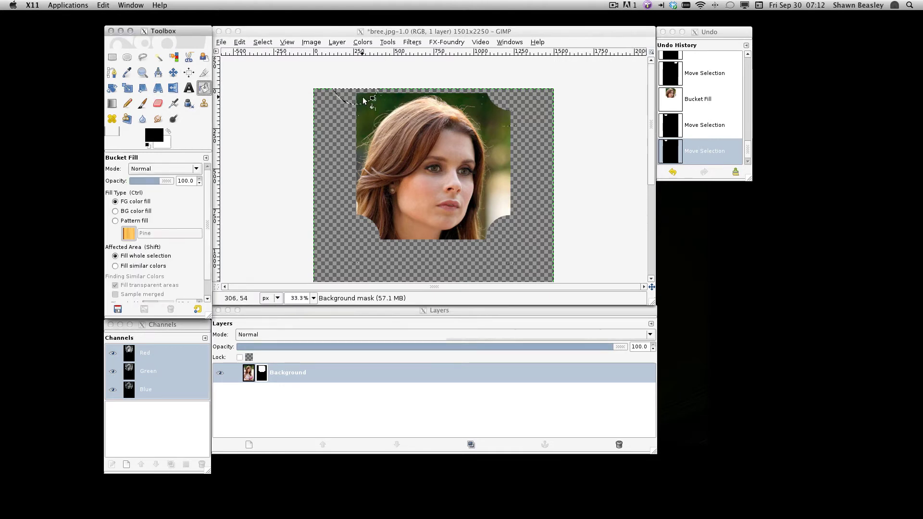
left_click(365, 104)
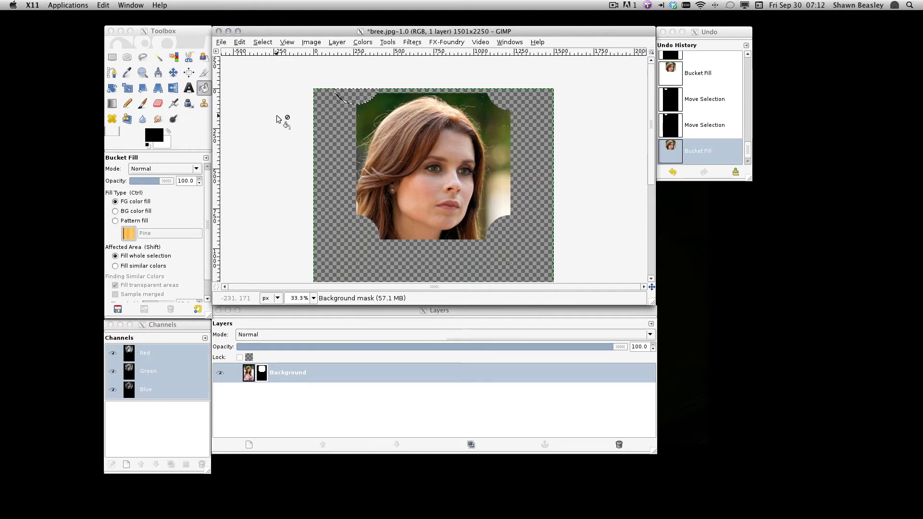
Deselect all, then add a white-filled layer and lower it beneath the portrait.
left_click(261, 42)
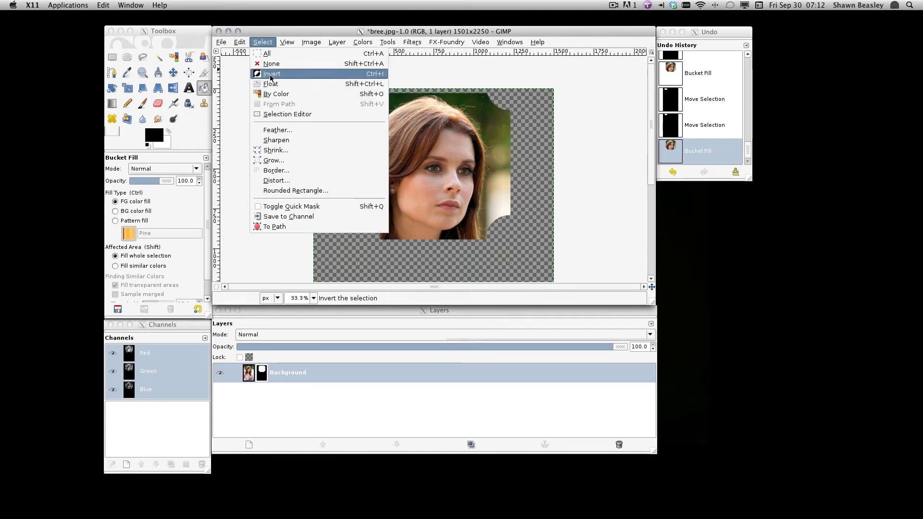
left_click(275, 73)
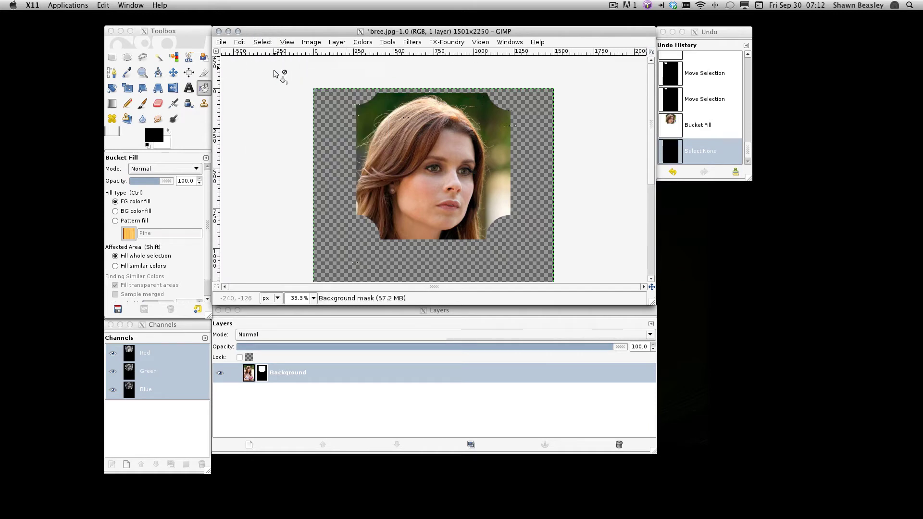
left_click(248, 443)
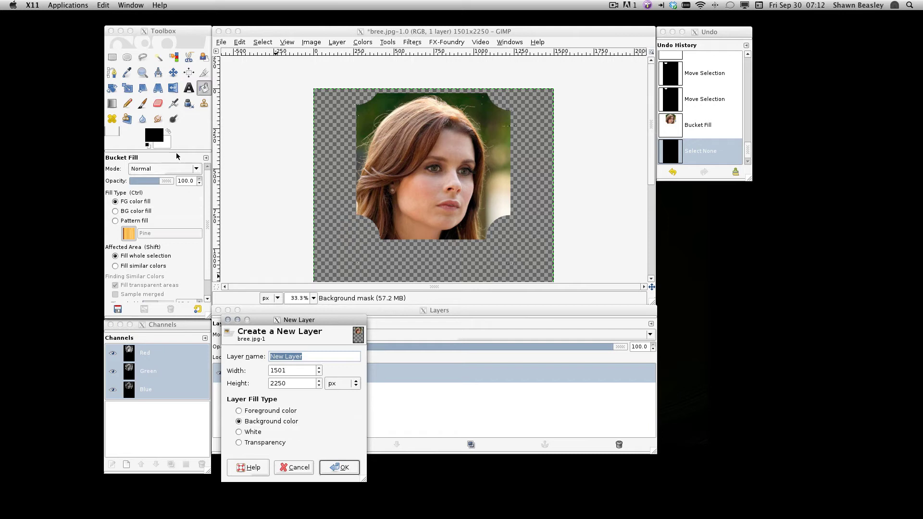
left_click(340, 469)
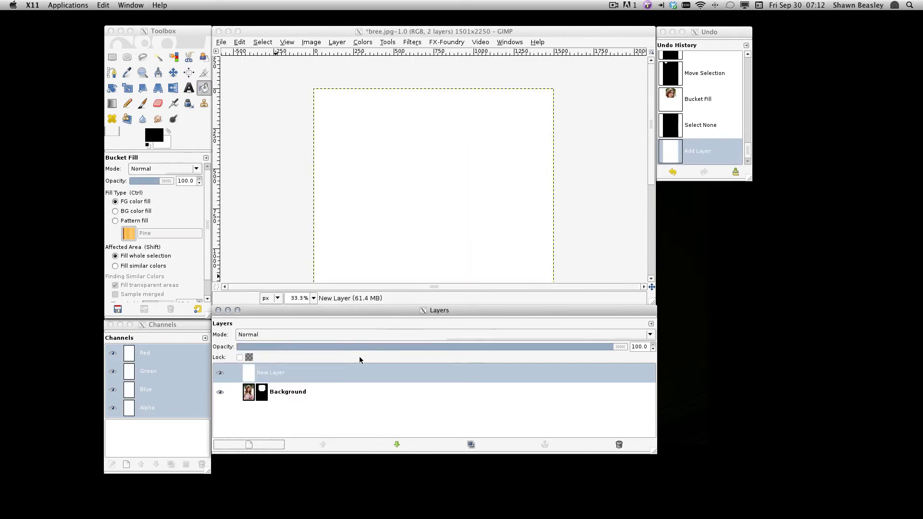
left_click(398, 444)
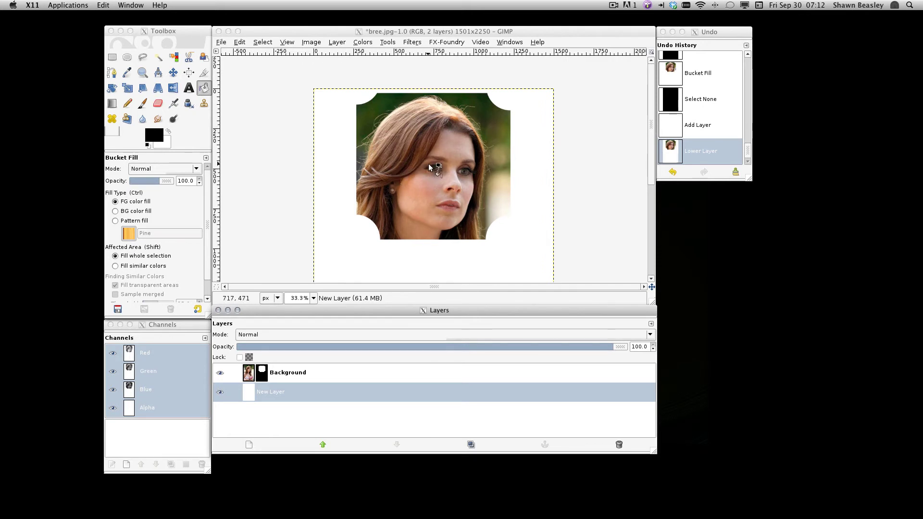
left_click(239, 43)
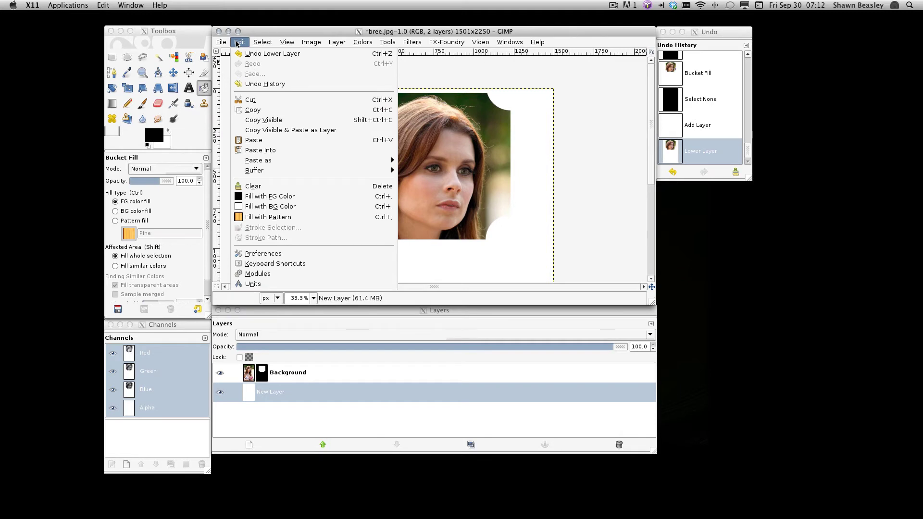
left_click(237, 43)
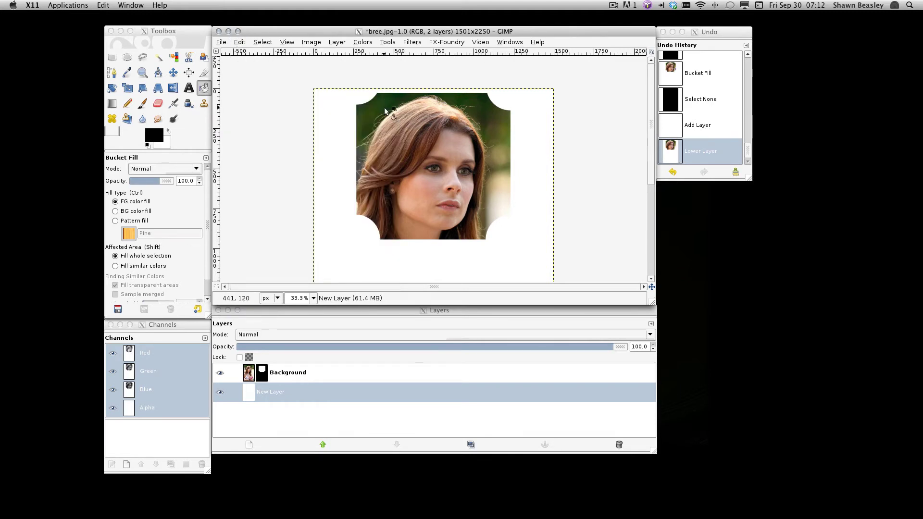
Switch to the Paintbrush with the starburst Test Brush and try a stamp on the image.
left_click(197, 169)
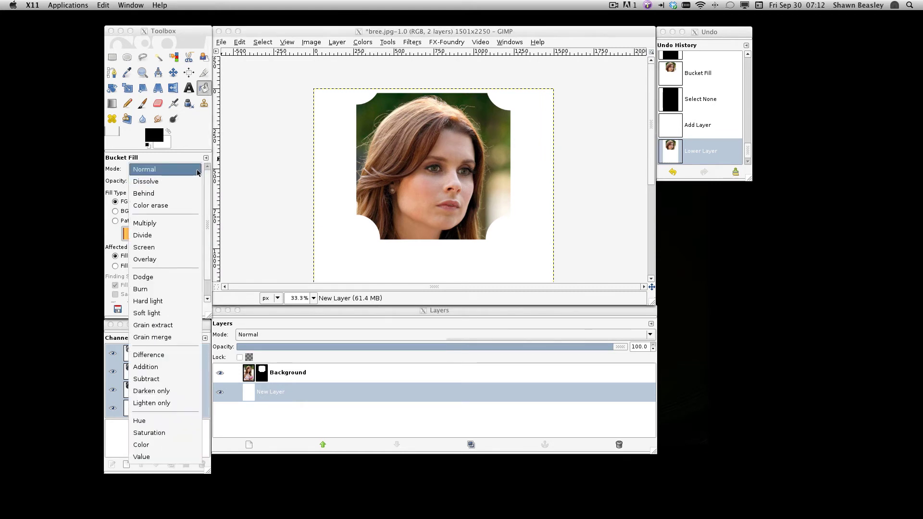
left_click(197, 170)
left_click(143, 104)
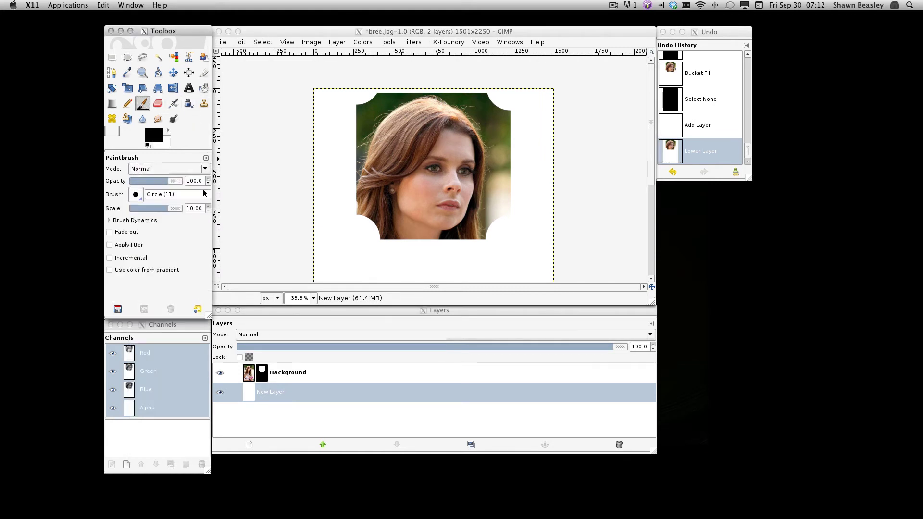
left_click(136, 194)
left_click(188, 276)
key("Return")
left_click(405, 172)
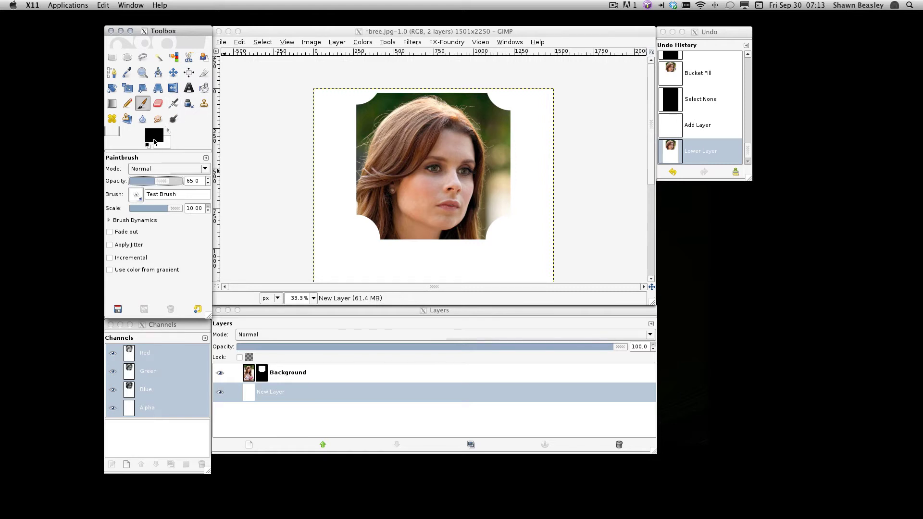
Target the Background layer mask and stamp starbursts at lower left, upper right and left edge.
left_click(260, 379)
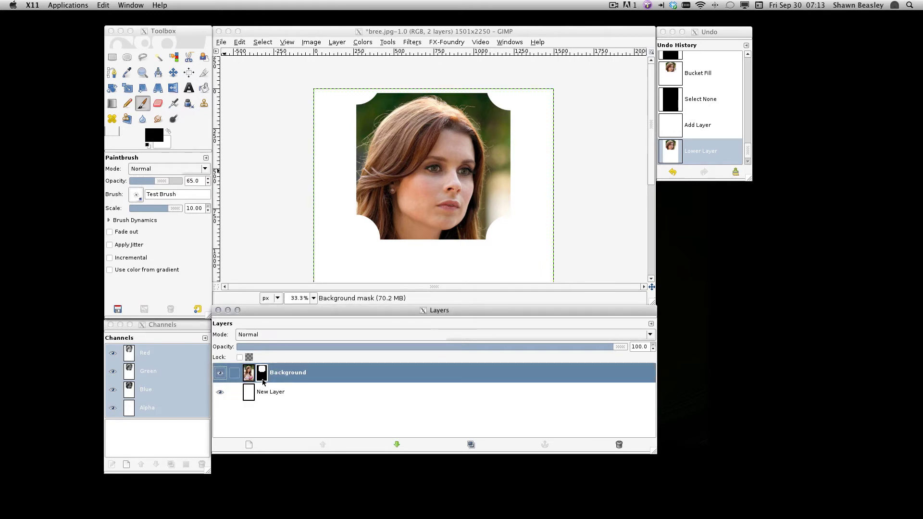
left_click(249, 379)
left_click(281, 397)
left_click(295, 373)
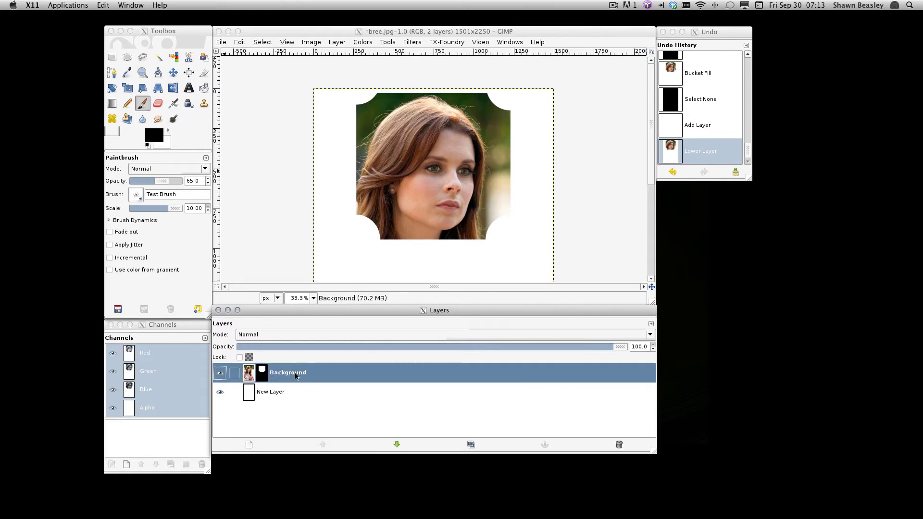
left_click(268, 379)
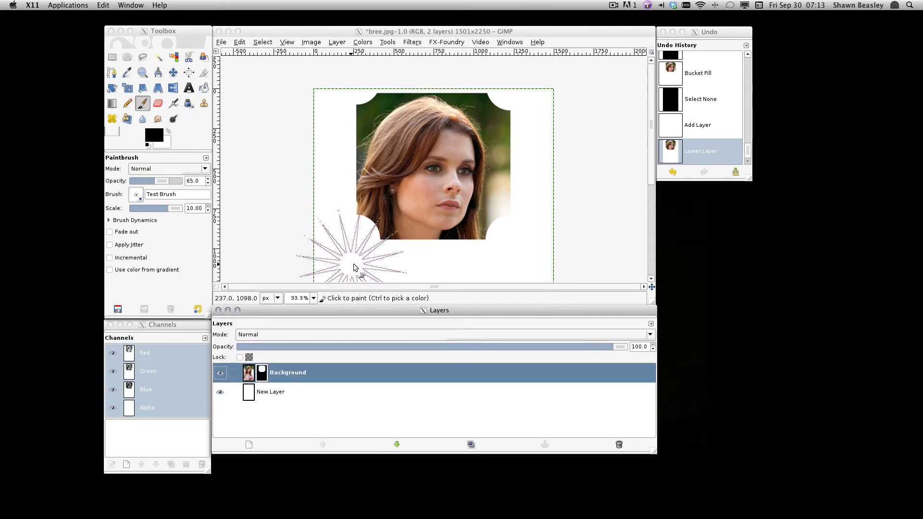
left_click(406, 229)
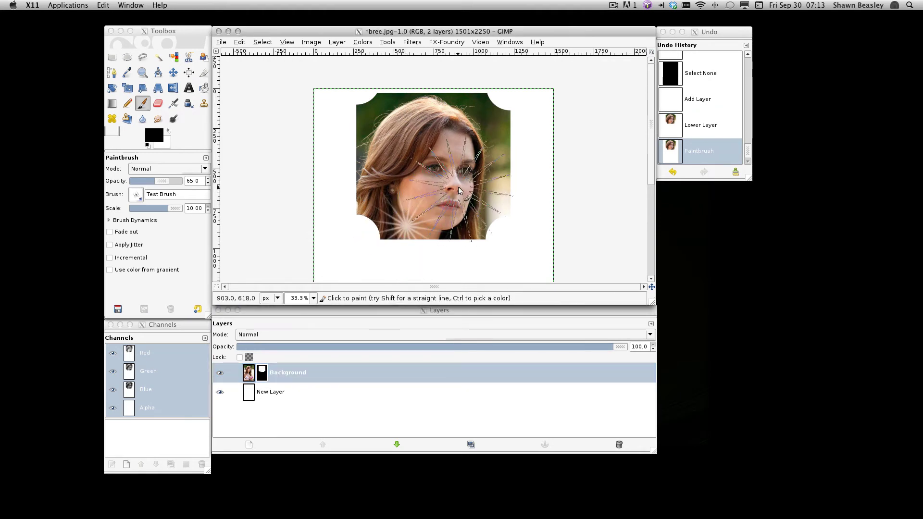
left_click(489, 124)
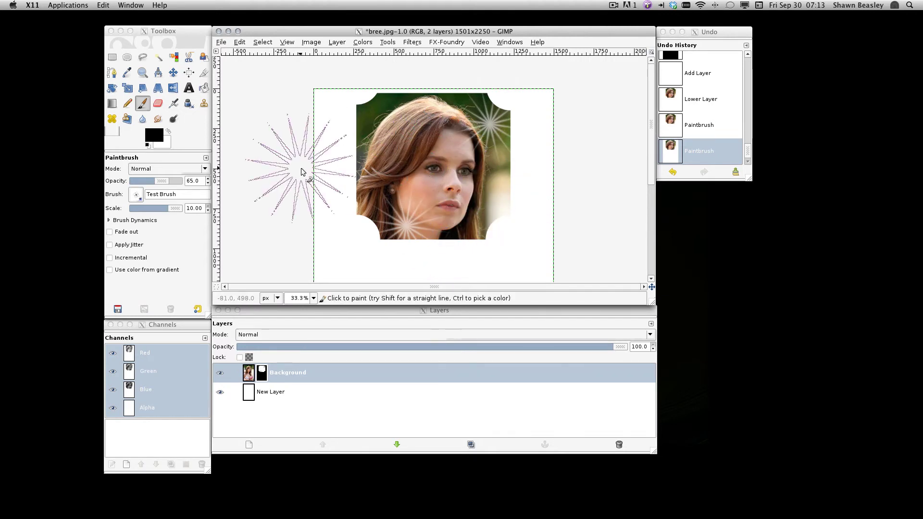
left_click(327, 164)
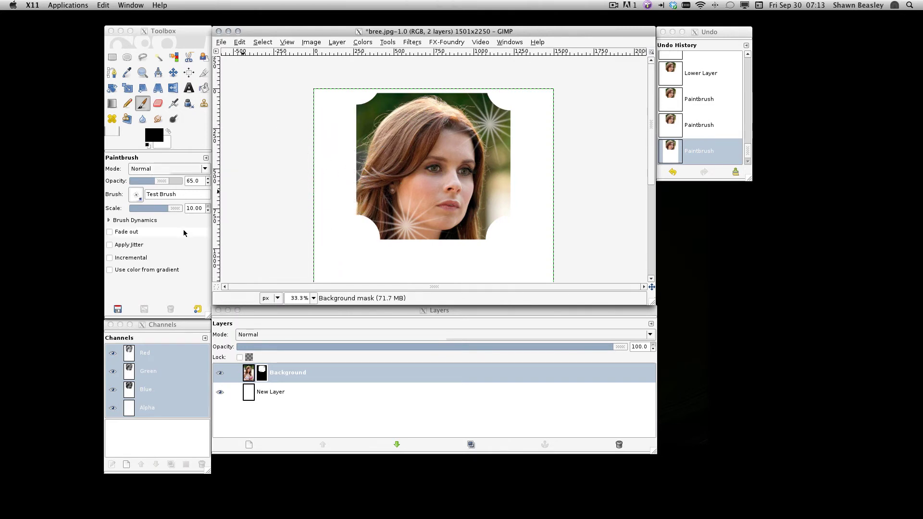
scroll(731, 93, "up", 5)
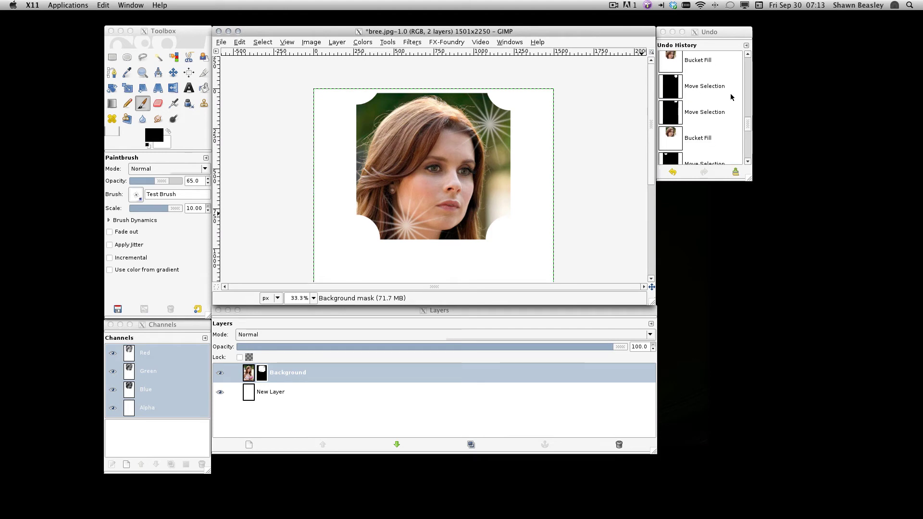
scroll(731, 97, "up", 2)
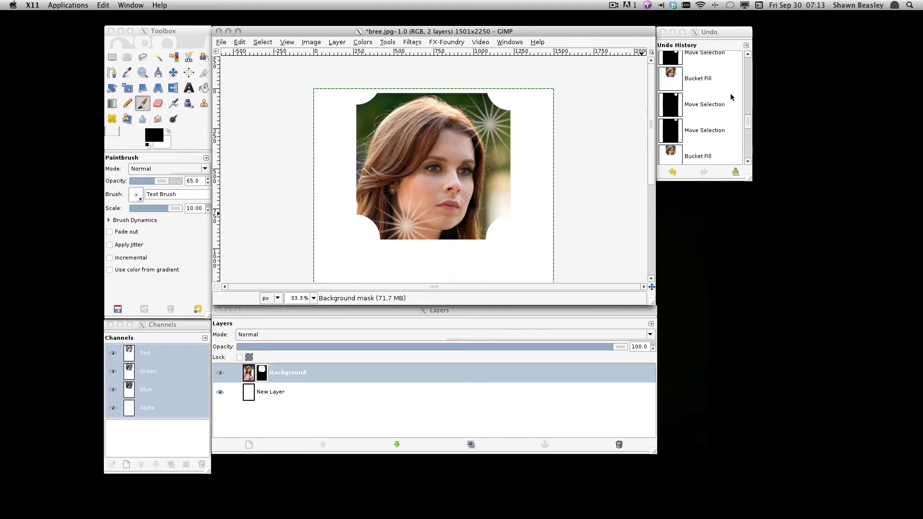
scroll(731, 97, "up", 6)
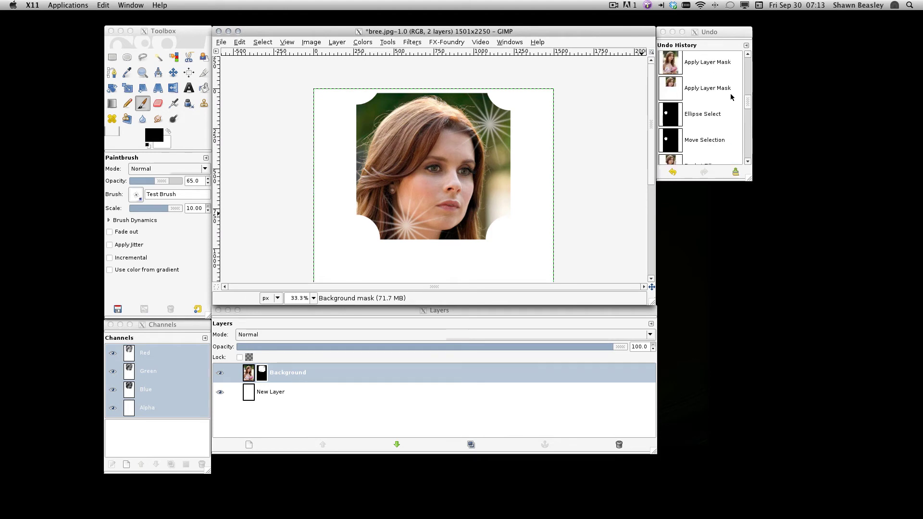
scroll(731, 93, "down", 5)
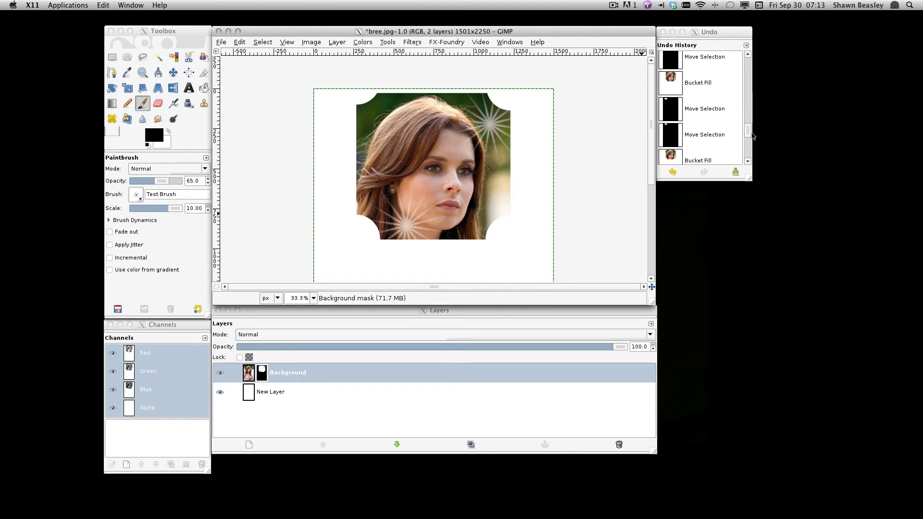
left_click_drag(750, 128, 748, 95)
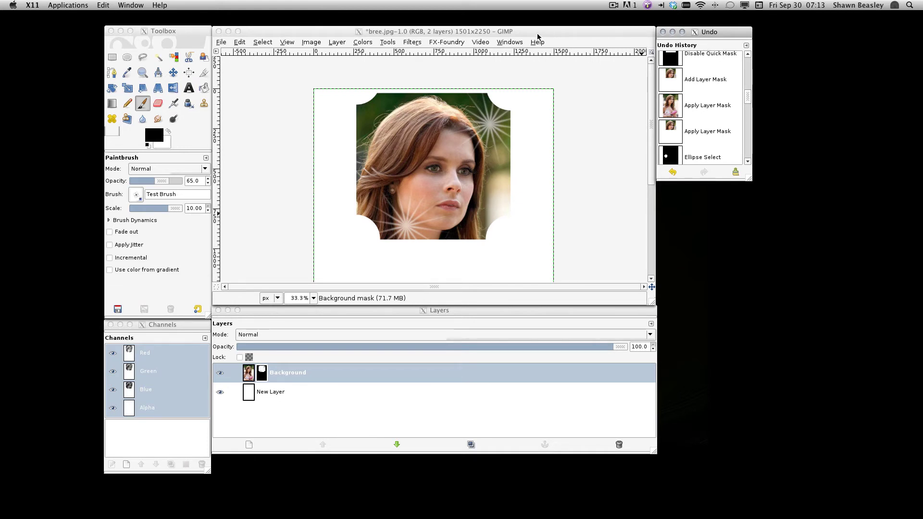
left_click(508, 43)
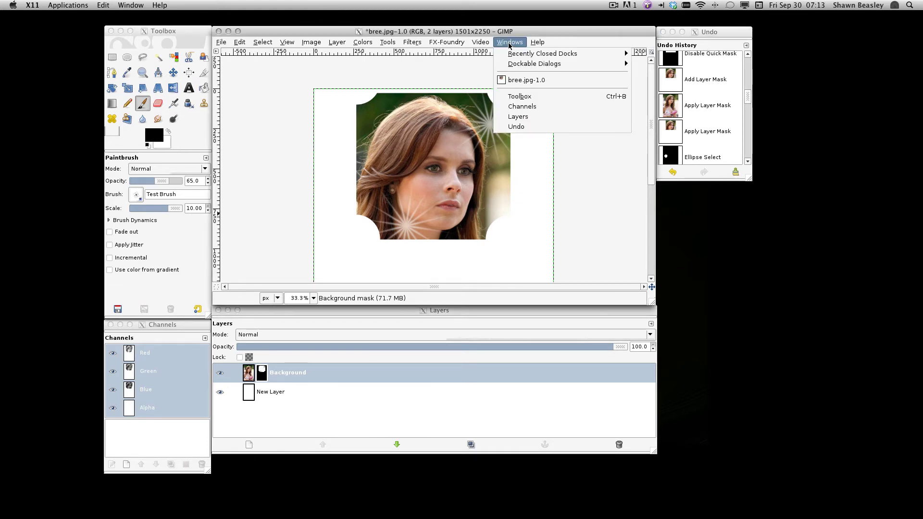
mouse_move(524, 66)
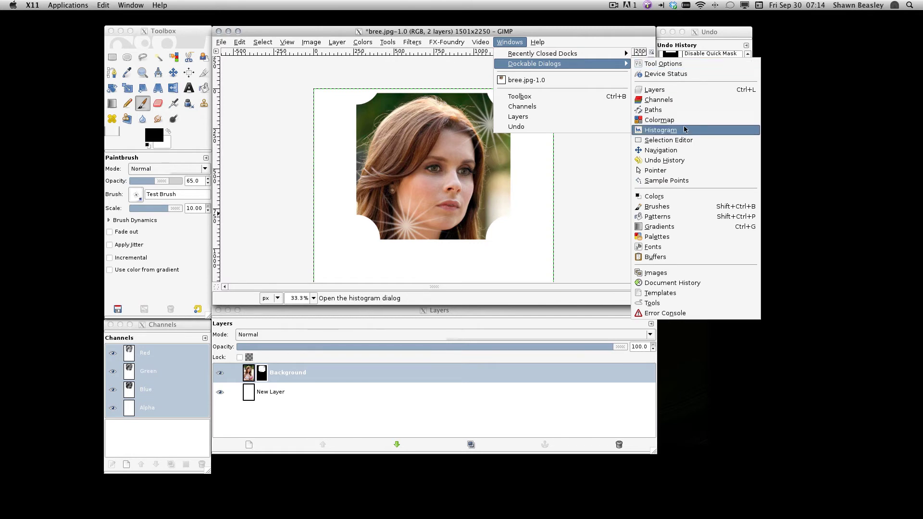
left_click(680, 160)
left_click(508, 42)
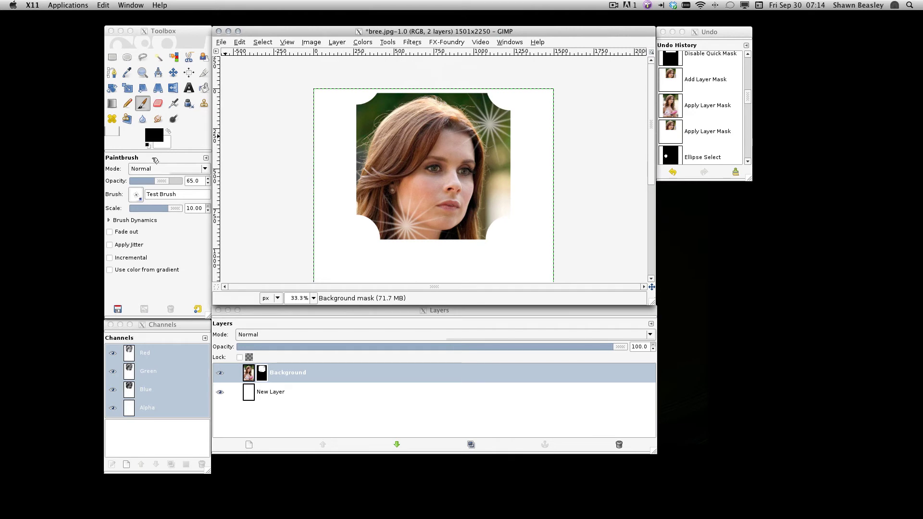
left_click(206, 158)
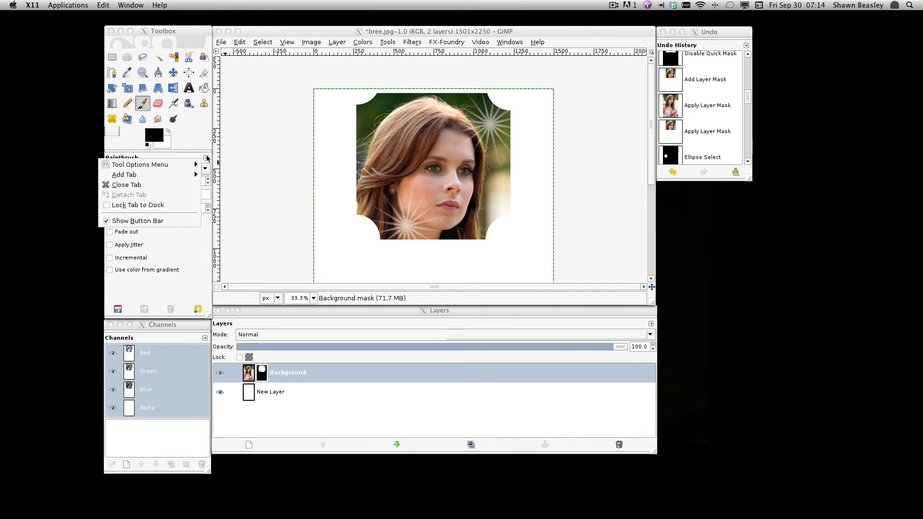
mouse_move(183, 174)
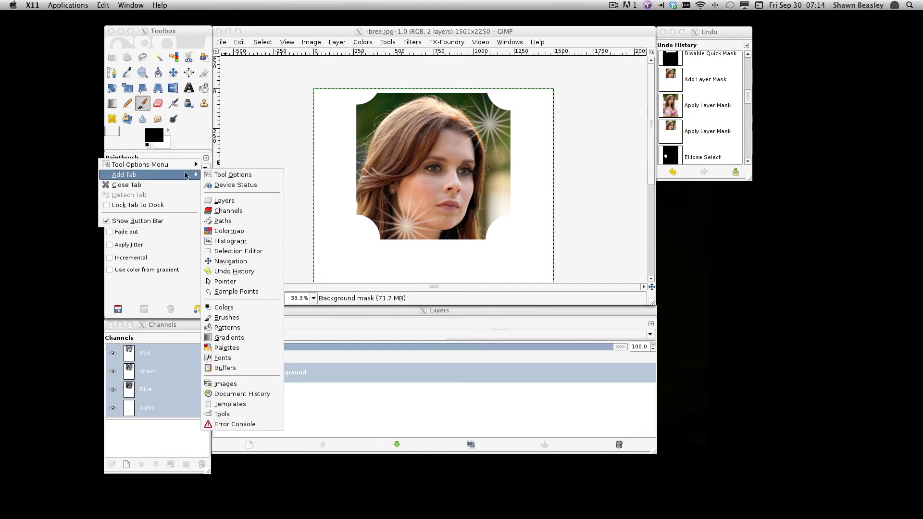
left_click(228, 201)
mouse_move(129, 161)
left_mouse_down()
mouse_move(889, 252)
mouse_move(117, 157)
left_mouse_up()
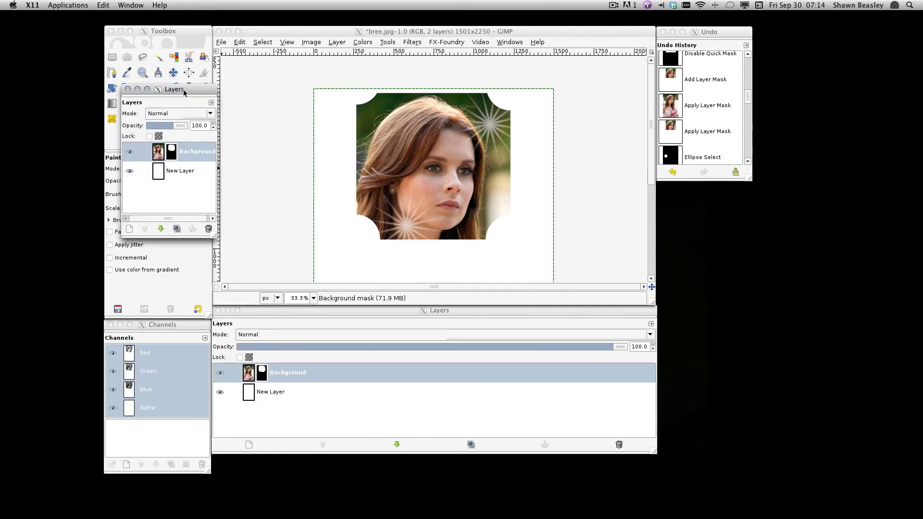
left_click_drag(183, 93, 720, 191)
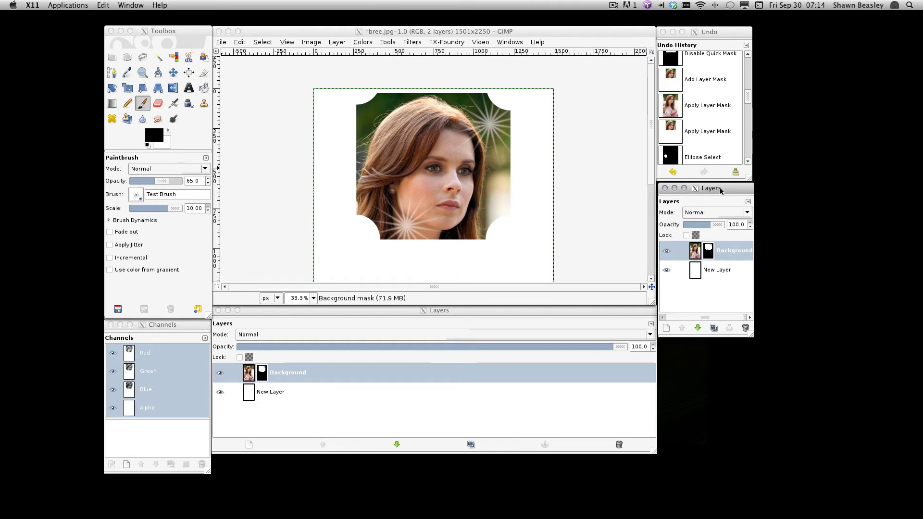
left_click(667, 189)
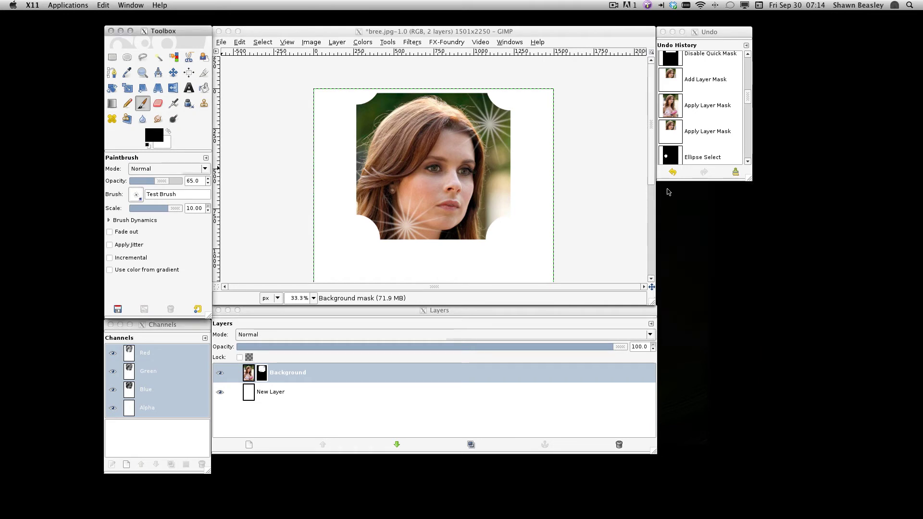
Undo back to the added mask, put a white layer below the portrait, and set brush opacity to 100.
left_click(692, 86)
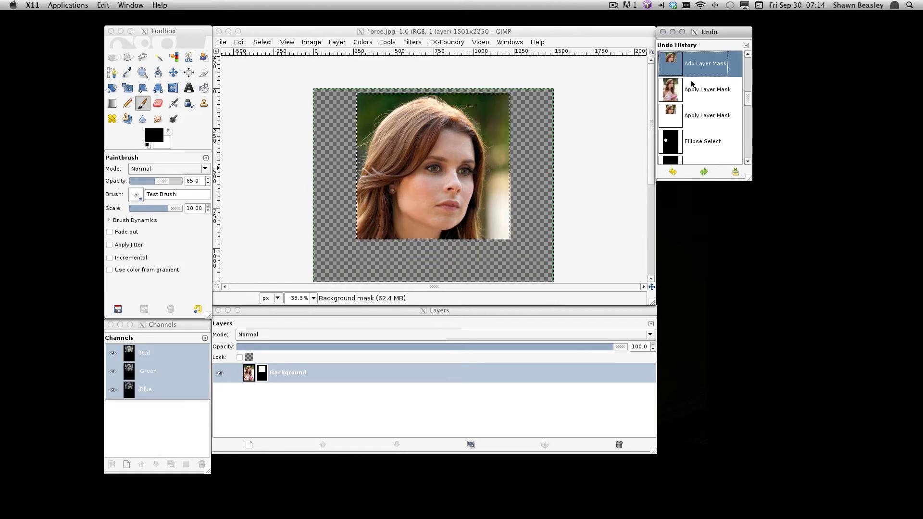
left_click(248, 444)
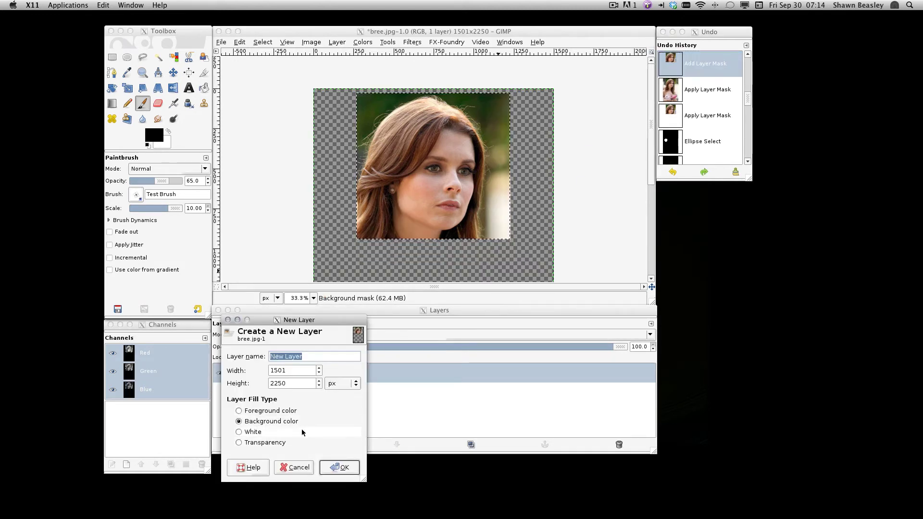
left_click(329, 463)
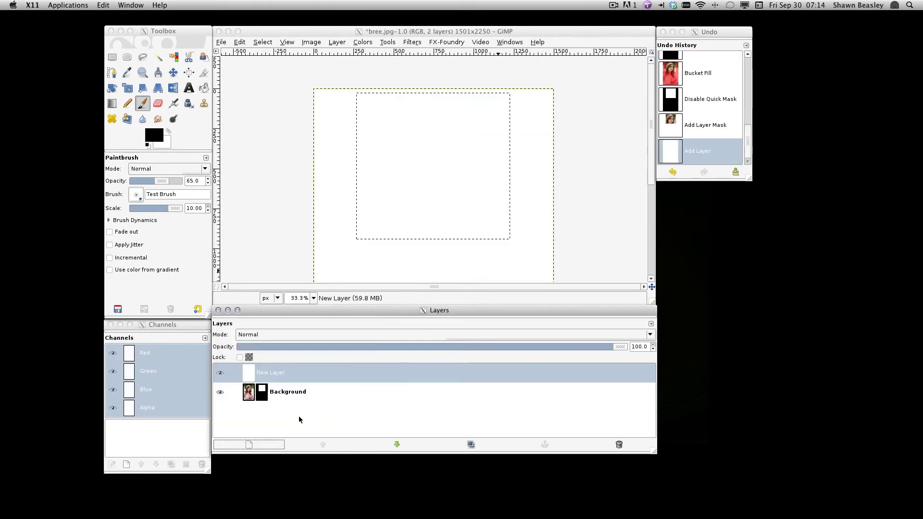
left_click(397, 444)
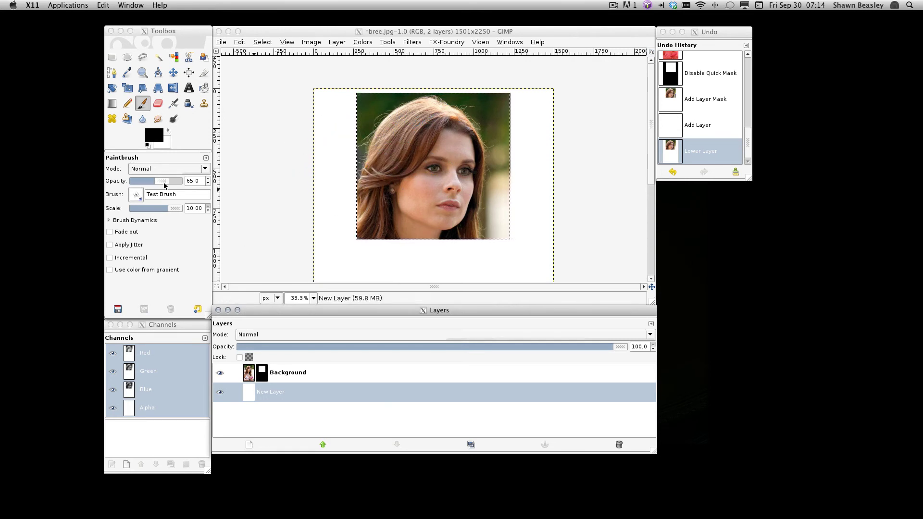
left_click_drag(164, 183, 198, 183)
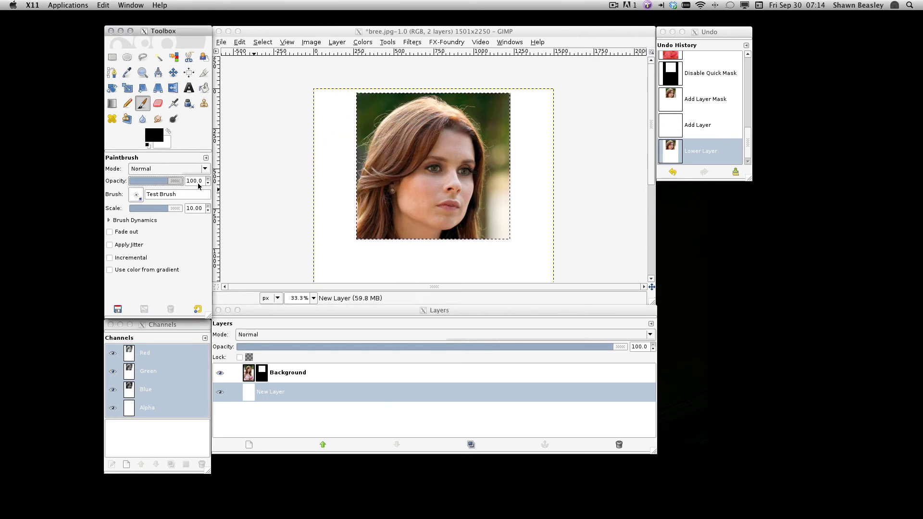
Target the portrait's layer mask and stamp bold white starbursts at its left edge.
left_click(356, 157)
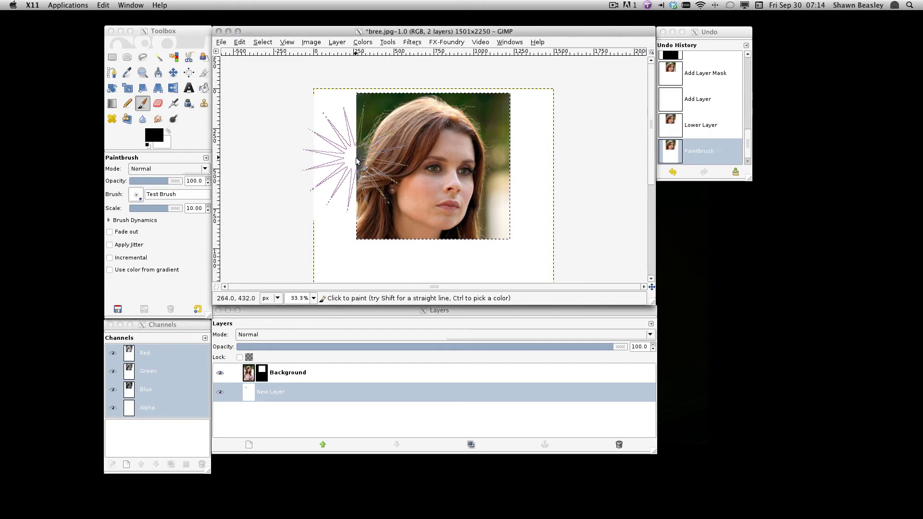
left_click(356, 157)
left_click(260, 378)
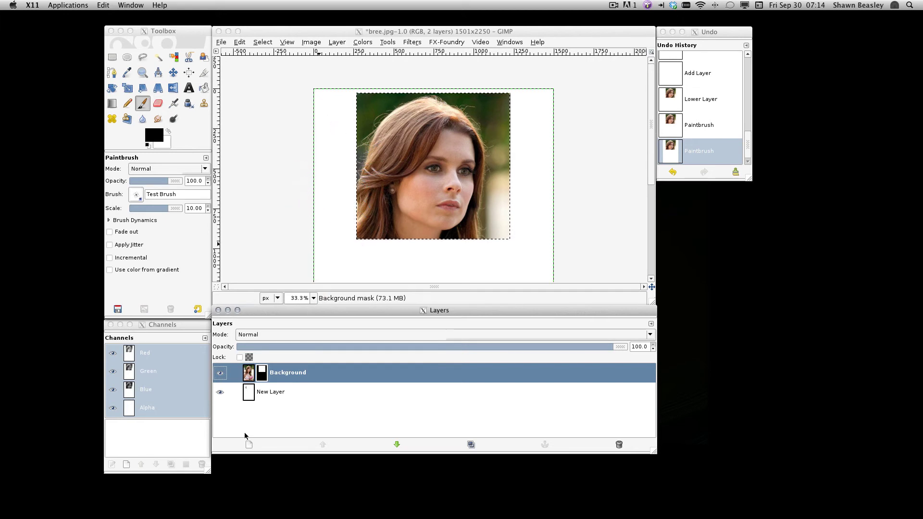
scroll(354, 166, "down", 2)
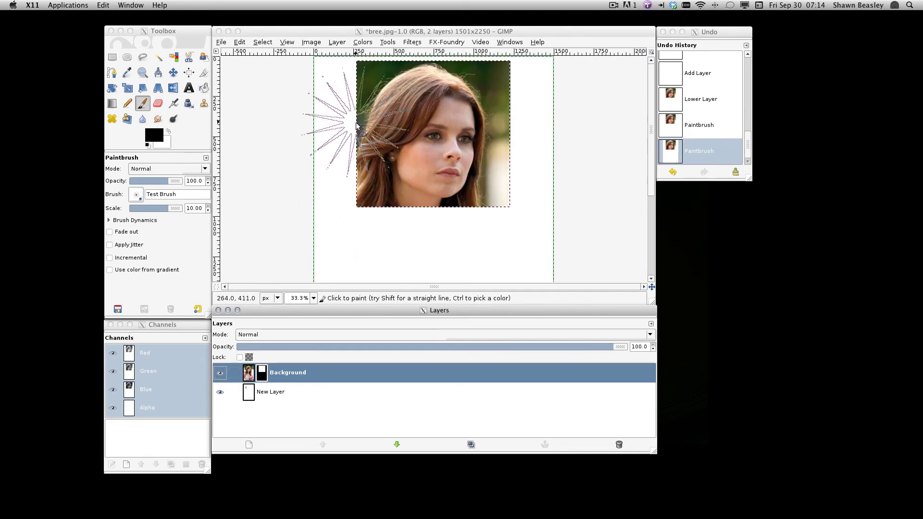
left_click(356, 123)
left_click(356, 123)
left_click(357, 123)
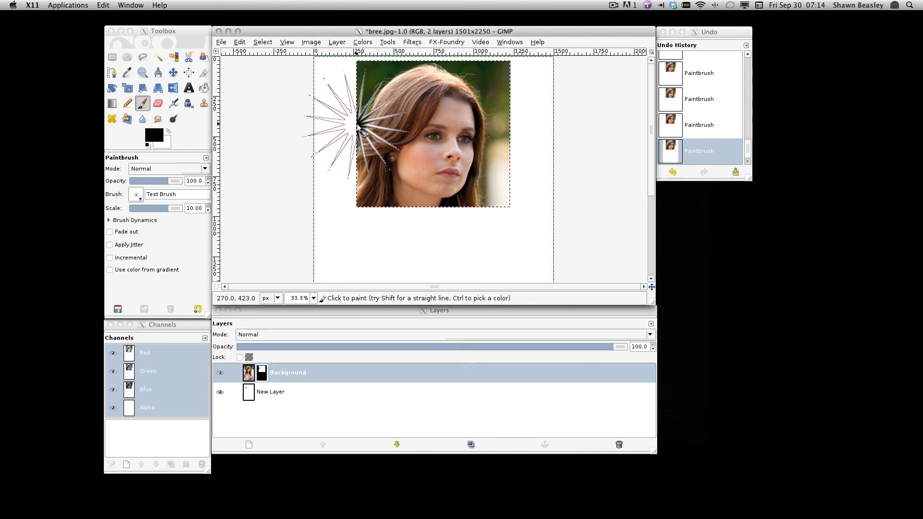
left_click(357, 123)
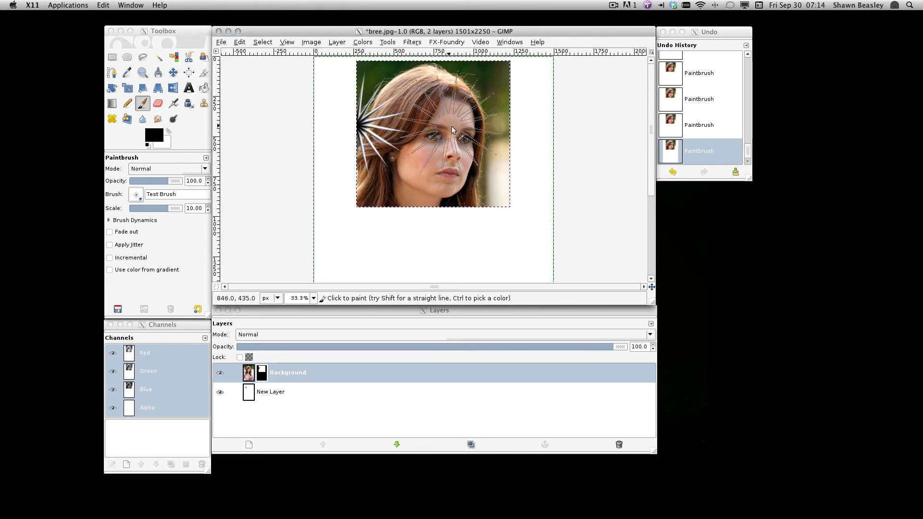
Stamp starbursts at the right edge, all four corners, and the top and bottom centres.
left_click(510, 130)
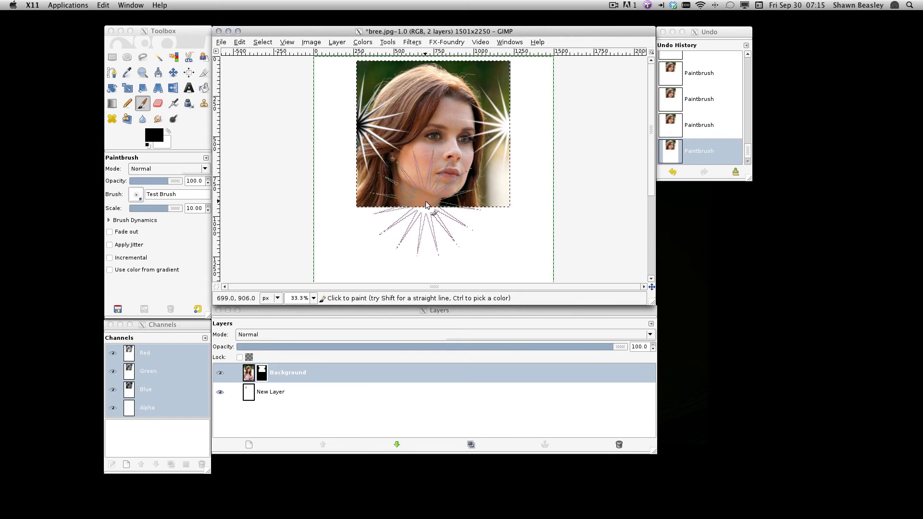
left_click(356, 206)
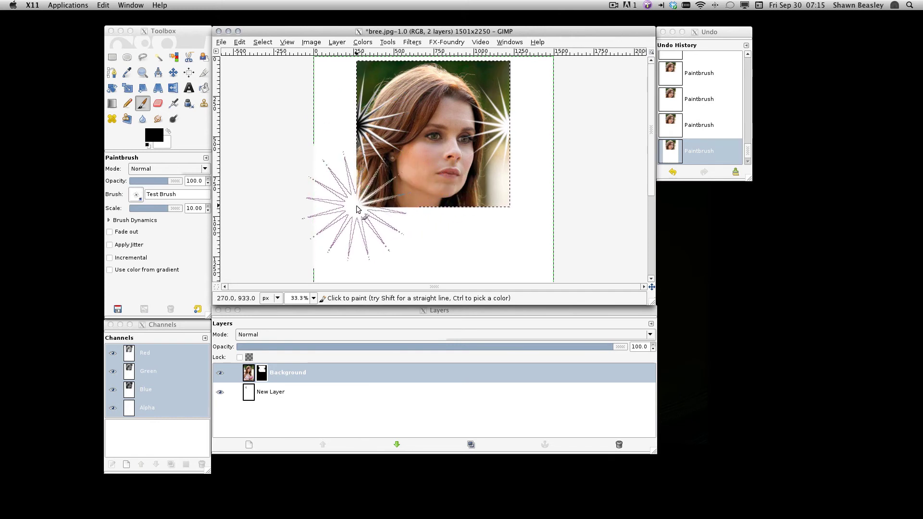
left_click(509, 207)
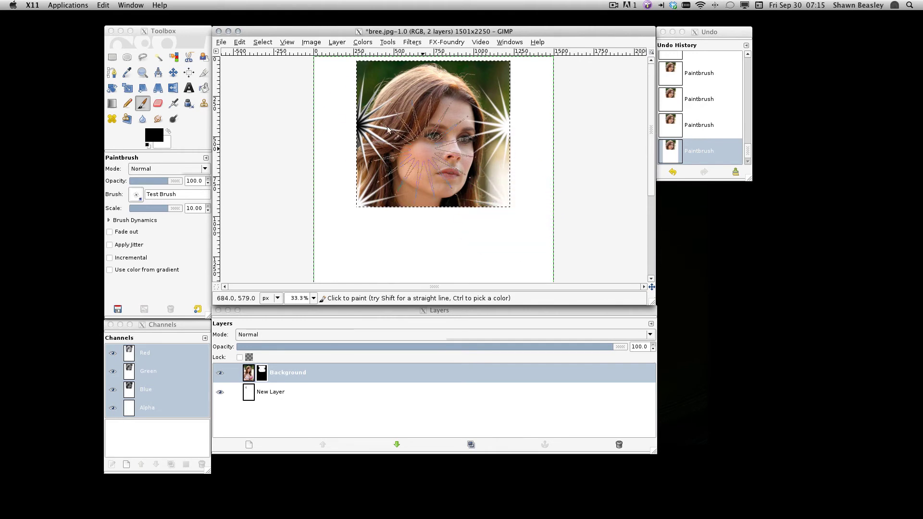
left_click(356, 60)
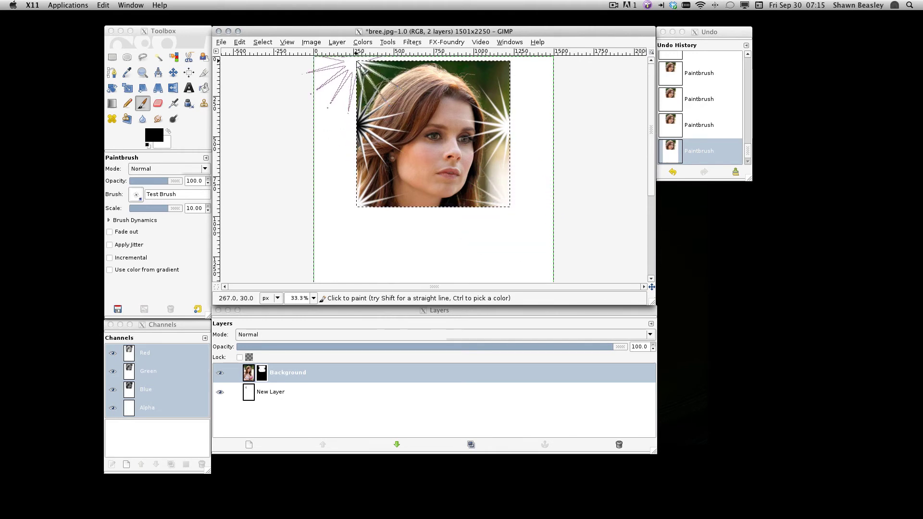
left_click(510, 62)
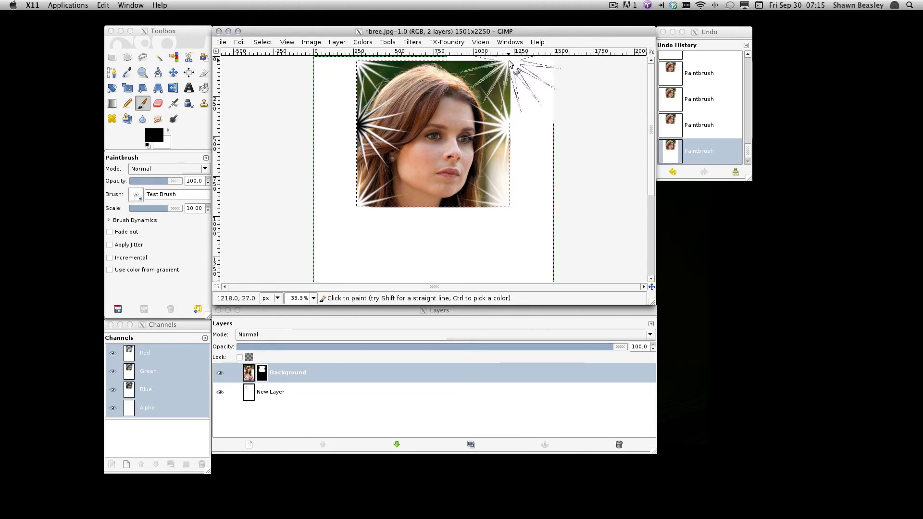
left_click(434, 63)
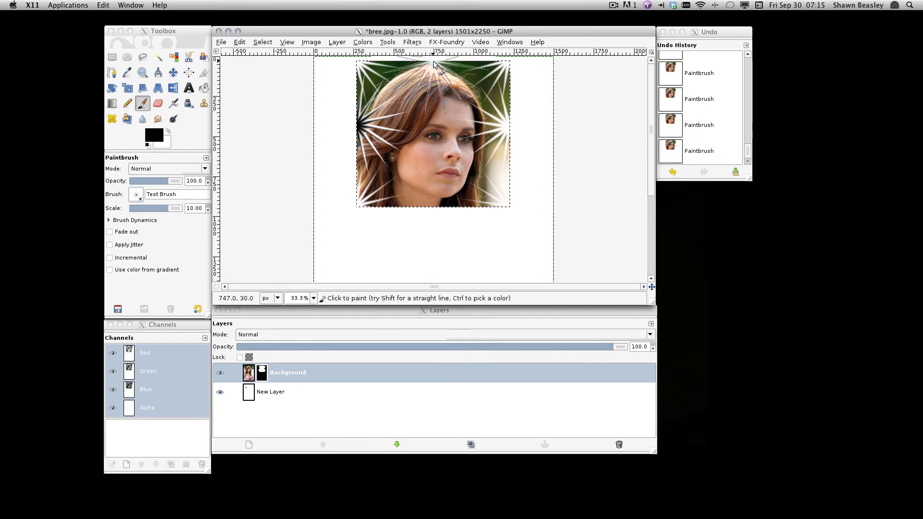
left_click(434, 210)
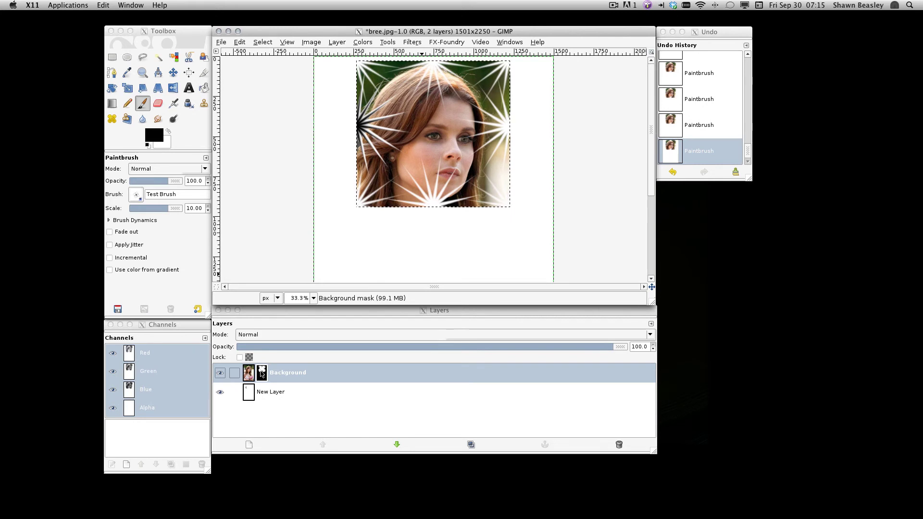
Delete the white New Layer and its duplicate, leaving only the masked portrait layer.
left_click(262, 391)
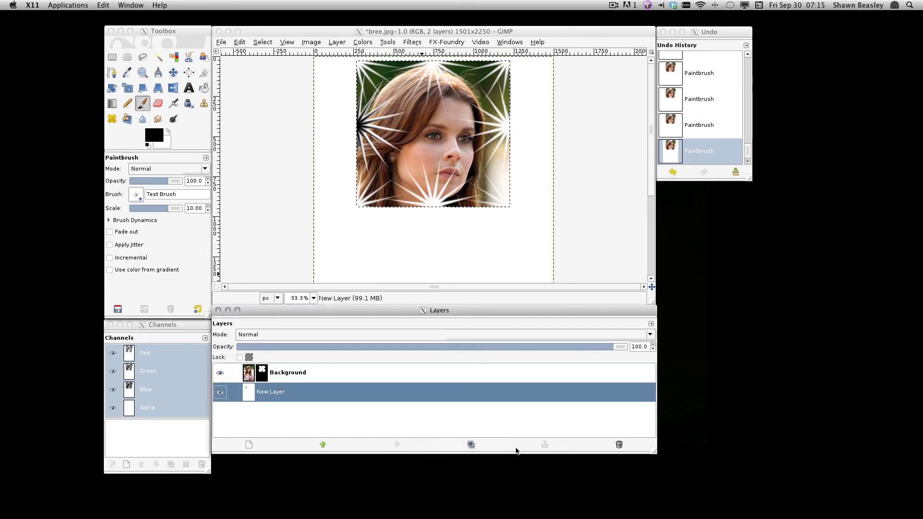
left_click(471, 445)
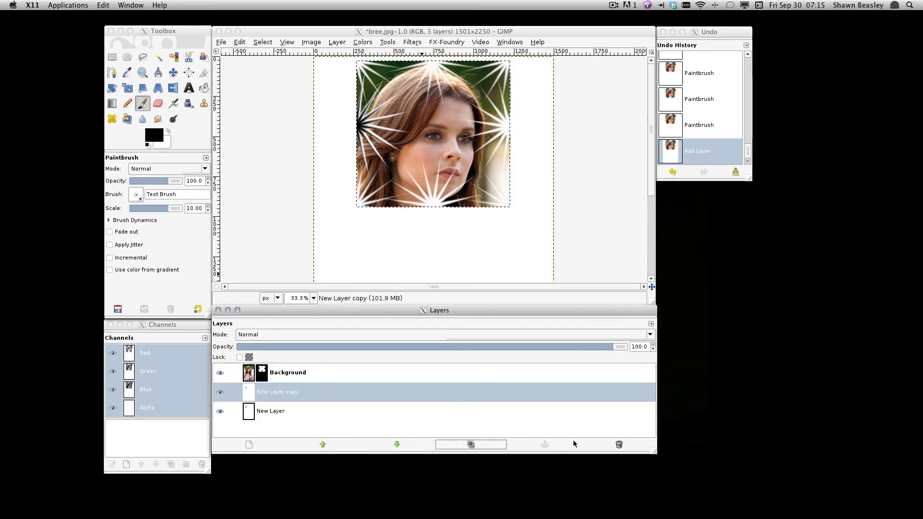
left_click(612, 447)
left_click(611, 449)
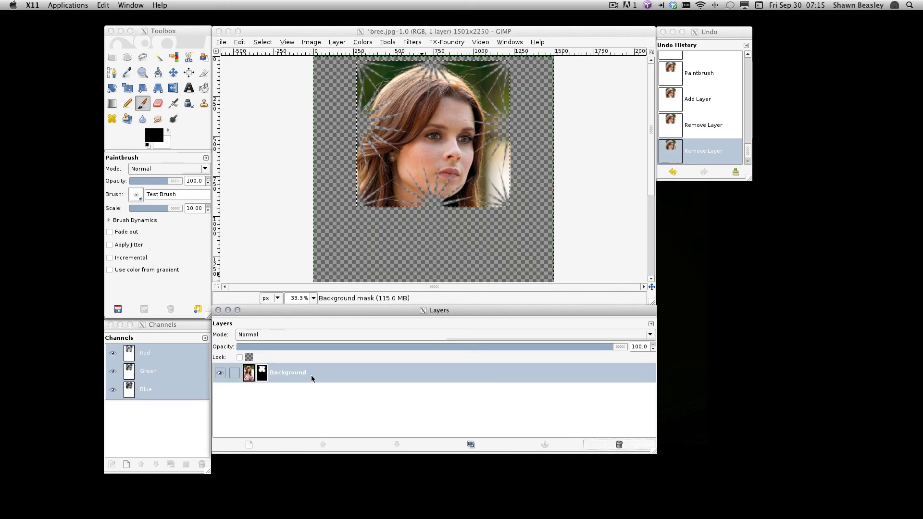
right_click(265, 380)
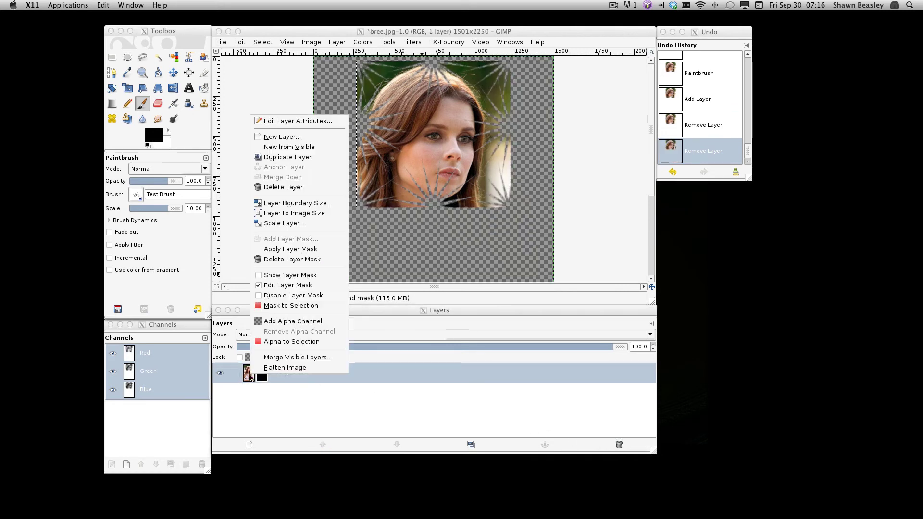
Apply the starburst layer mask and autocrop the image to 962x914.
left_click(298, 249)
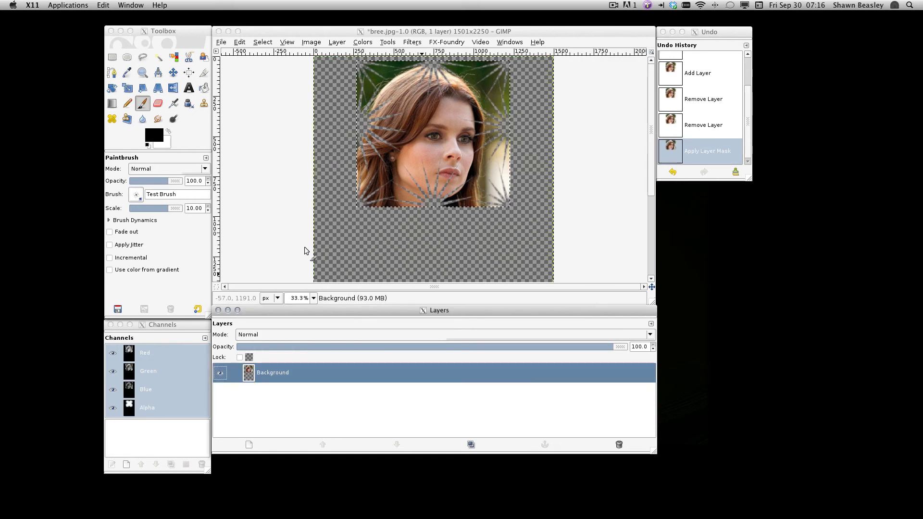
left_click(311, 42)
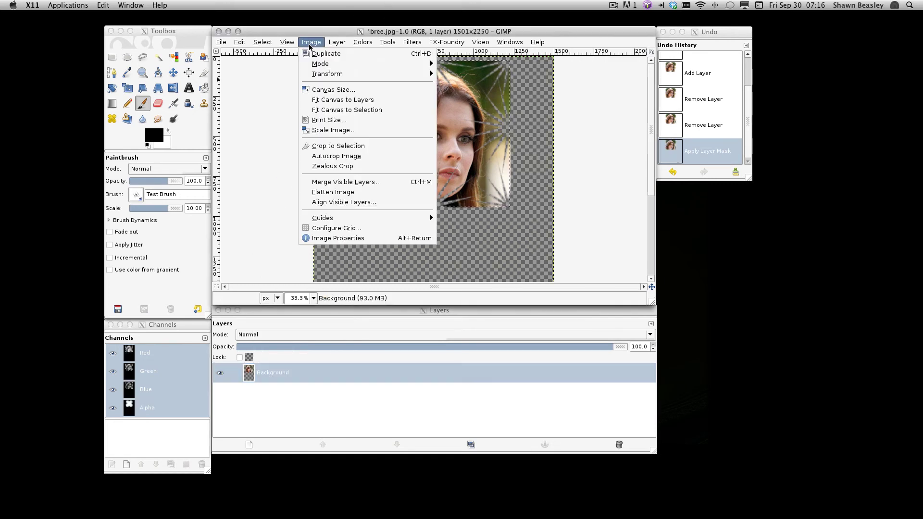
left_click(328, 156)
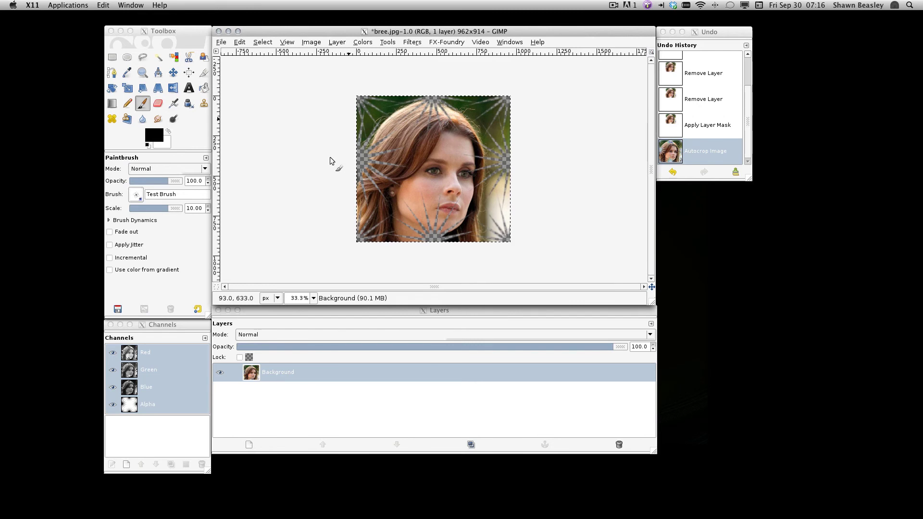
left_click(220, 41)
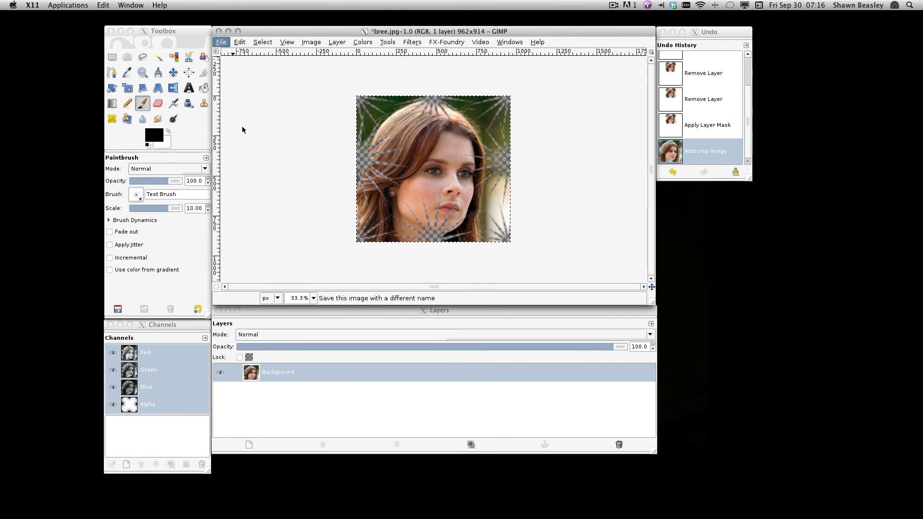
Save the portrait as bree.png in Downloads, replacing the existing file with default PNG options.
left_click(242, 130)
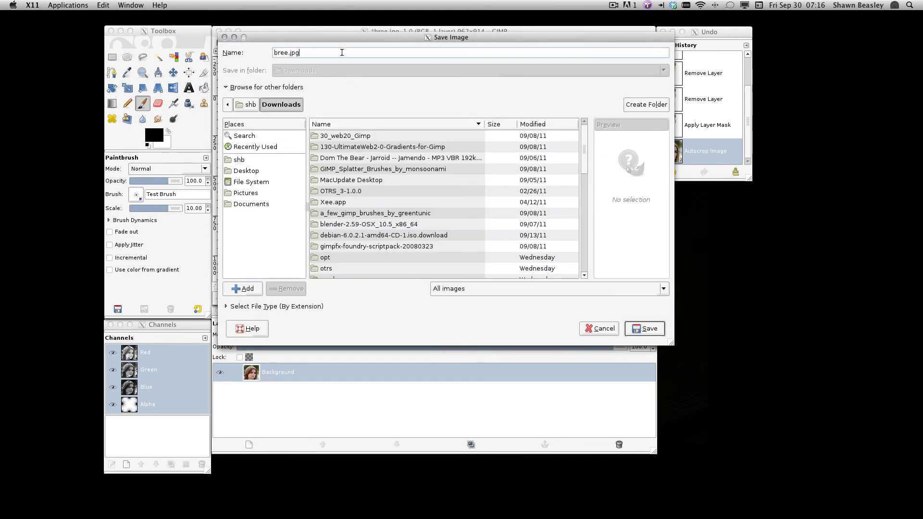
type("png")
left_click(644, 332)
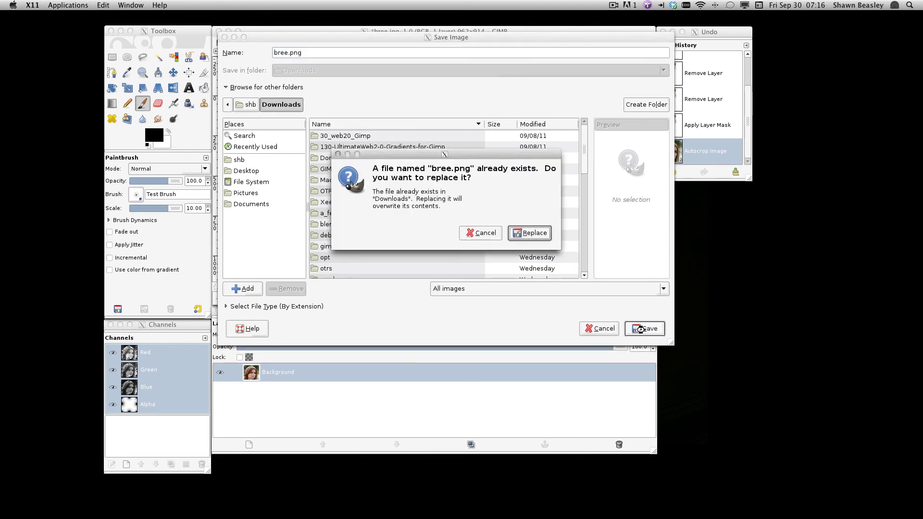
left_click(531, 233)
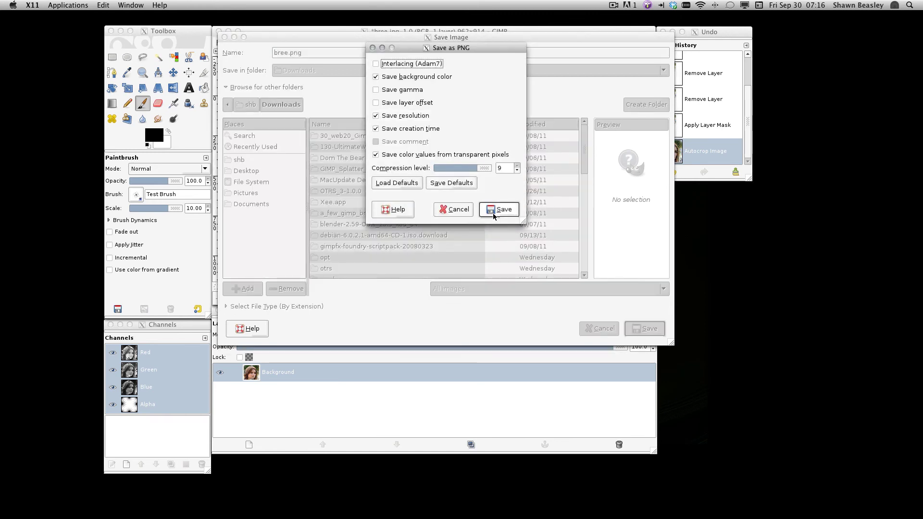
left_click(495, 211)
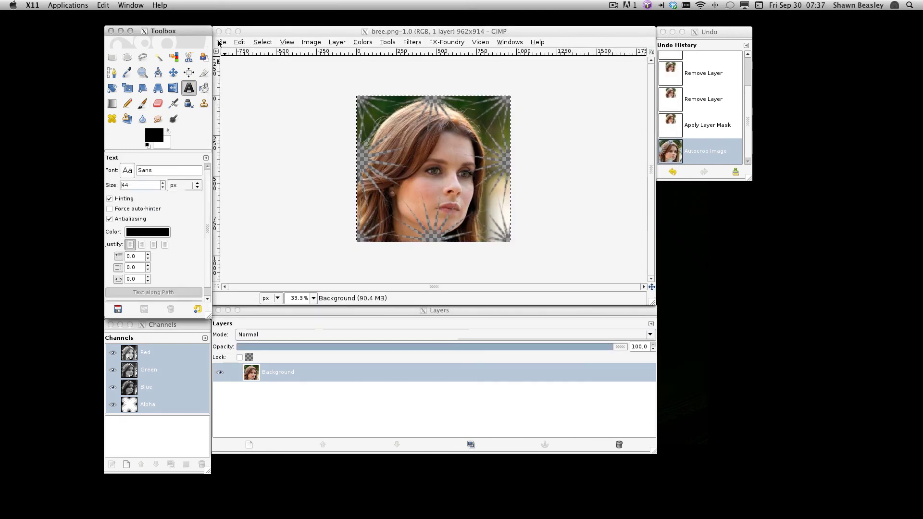
left_click(220, 42)
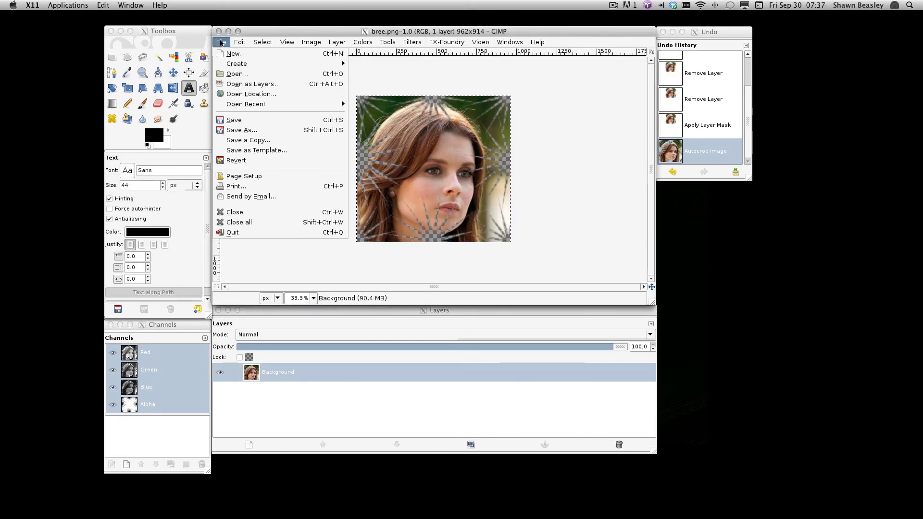
Open jmhullot-cDKE530VK5E-original.jpg, the 1620x1080 flower field photo, from Downloads.
left_click(227, 76)
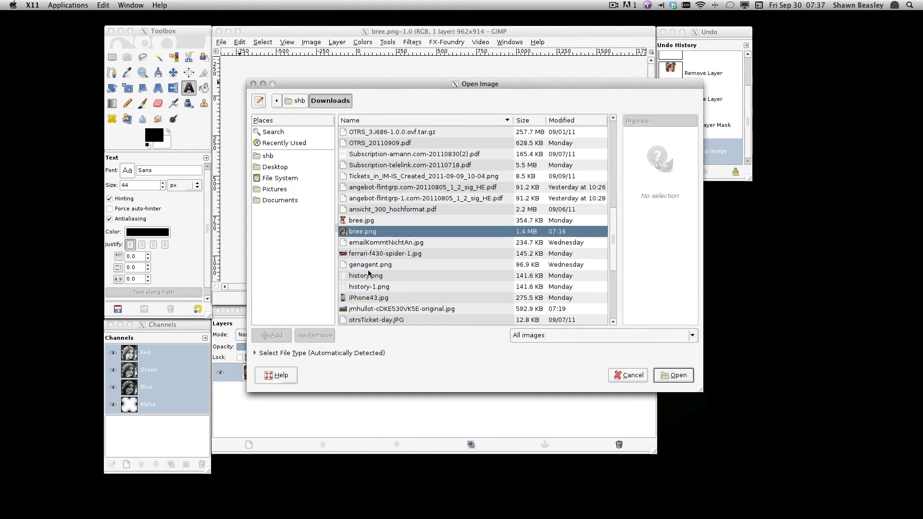
scroll(374, 303, "down", 1)
left_click(375, 309)
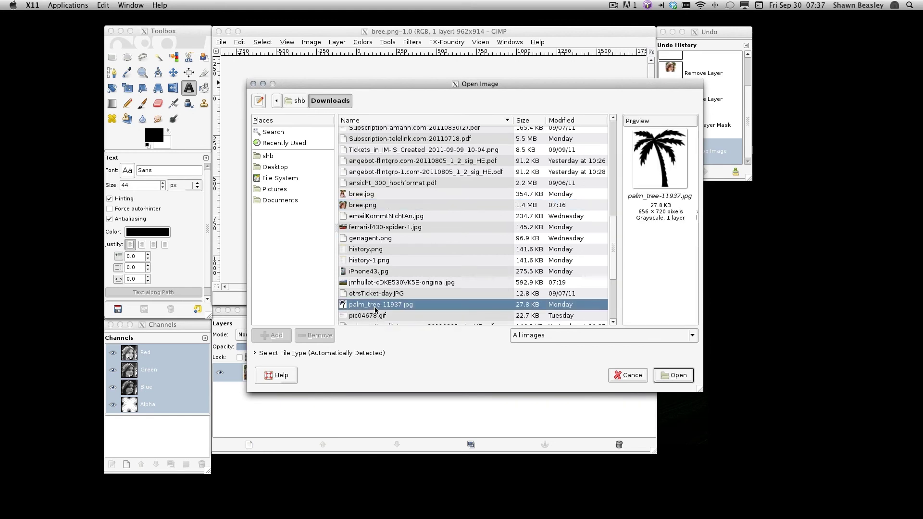
double_click(381, 281)
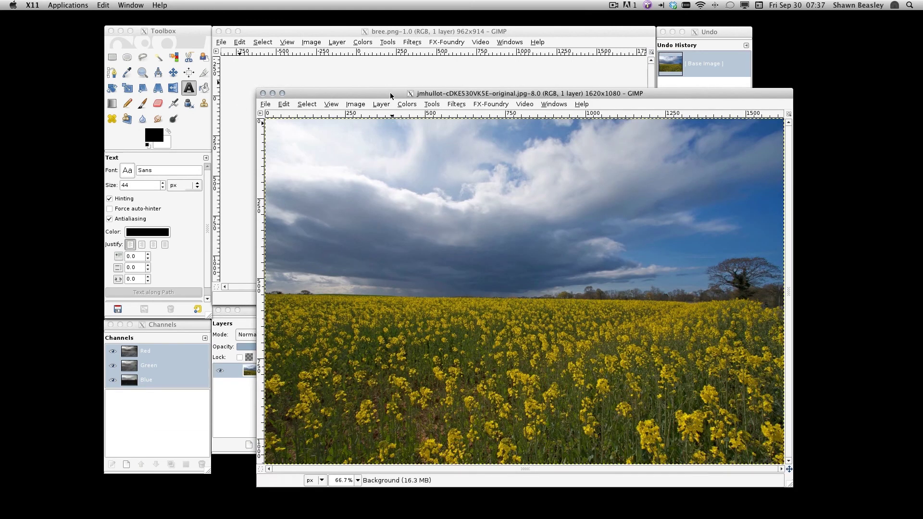
left_click_drag(390, 92, 347, 77)
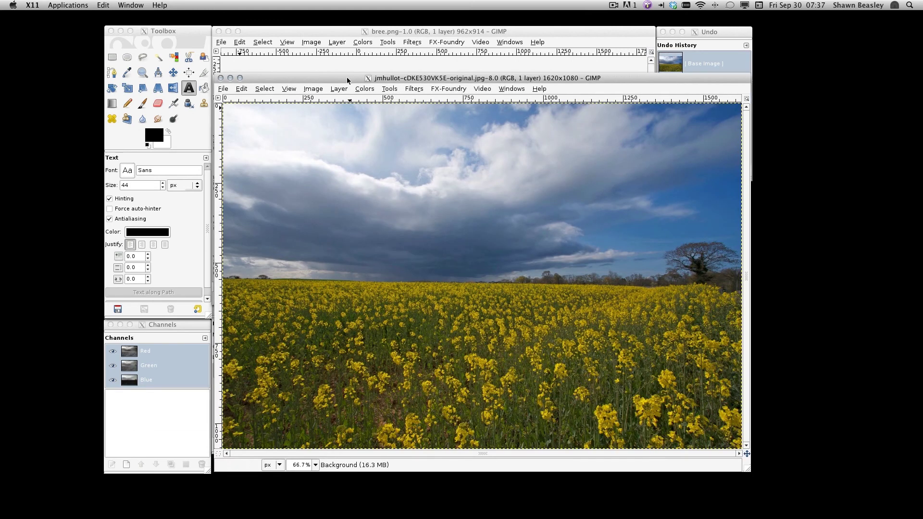
Add bree.png as a layer on top of the flower field photo.
left_click(221, 89)
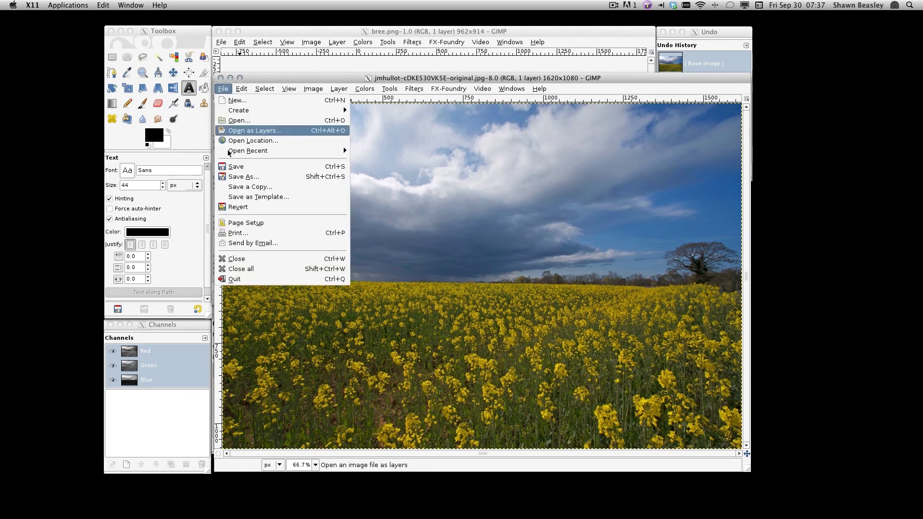
left_click(245, 131)
left_click(377, 155)
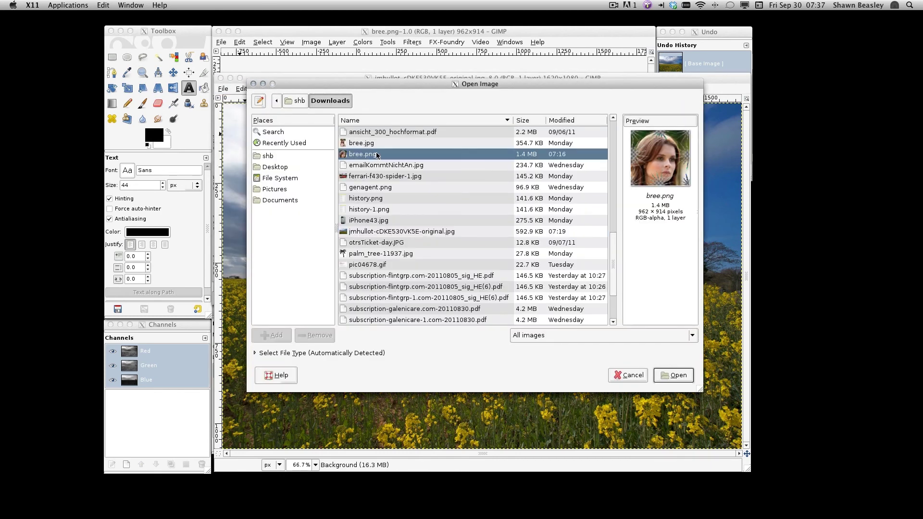
double_click(377, 154)
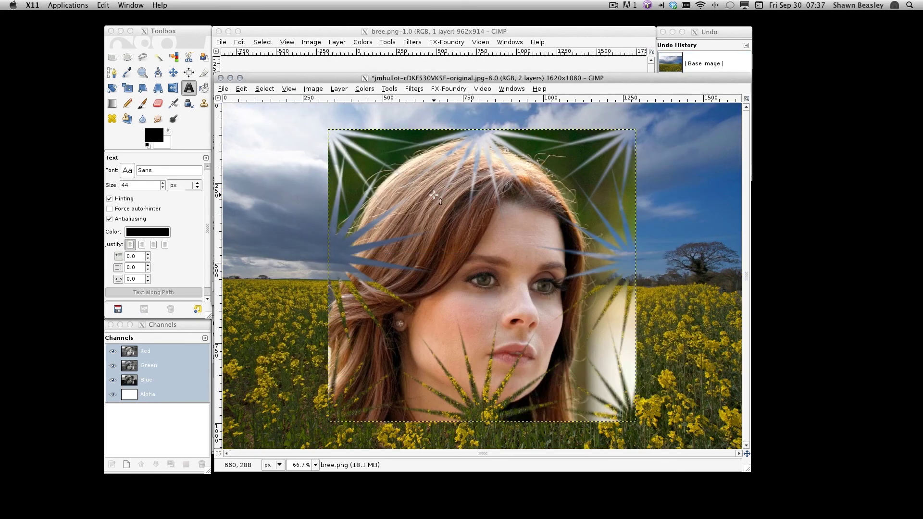
left_click(370, 163)
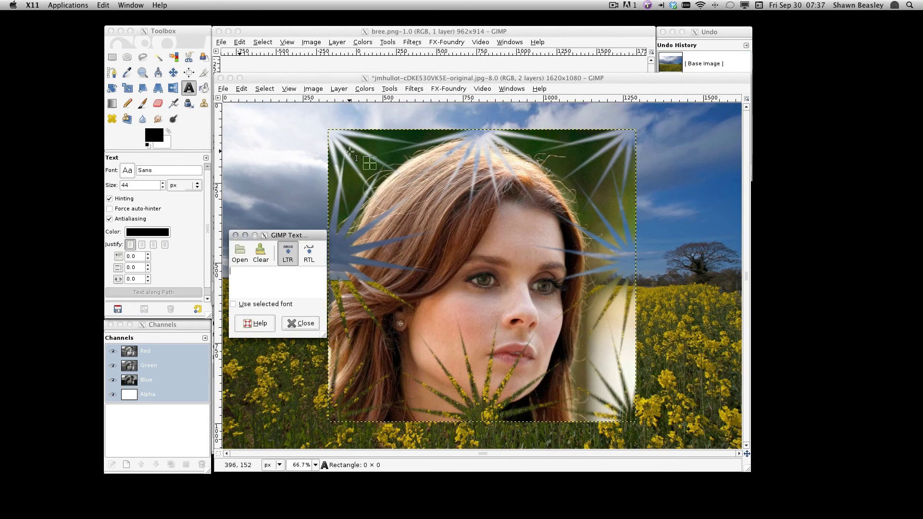
left_click(240, 235)
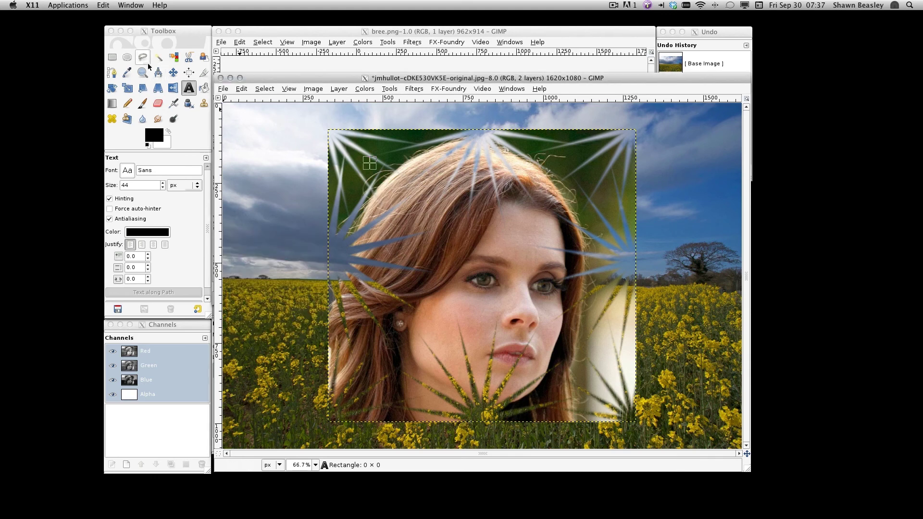
Scale the bree.png layer down to 619×589 pixels toward the field's lower right.
left_click(127, 87)
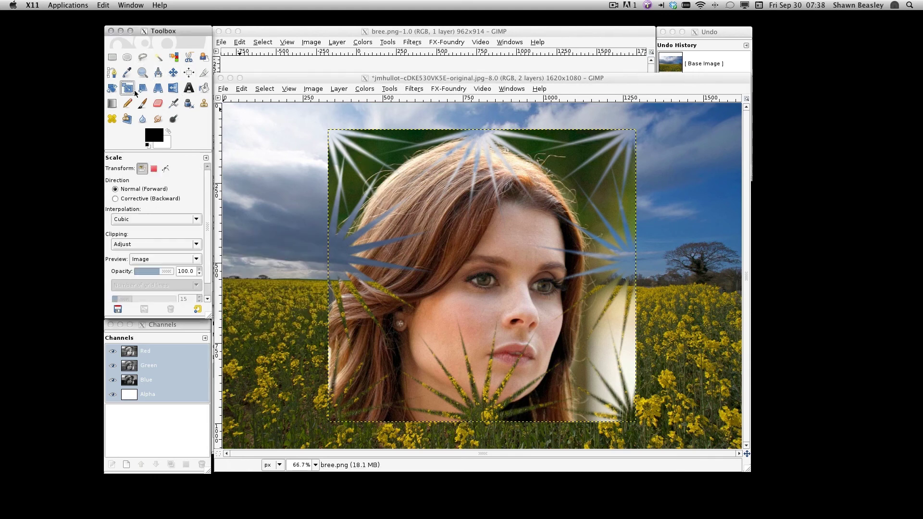
left_click(364, 142)
left_click_drag(337, 132, 553, 201)
left_click(115, 168)
left_click(334, 173)
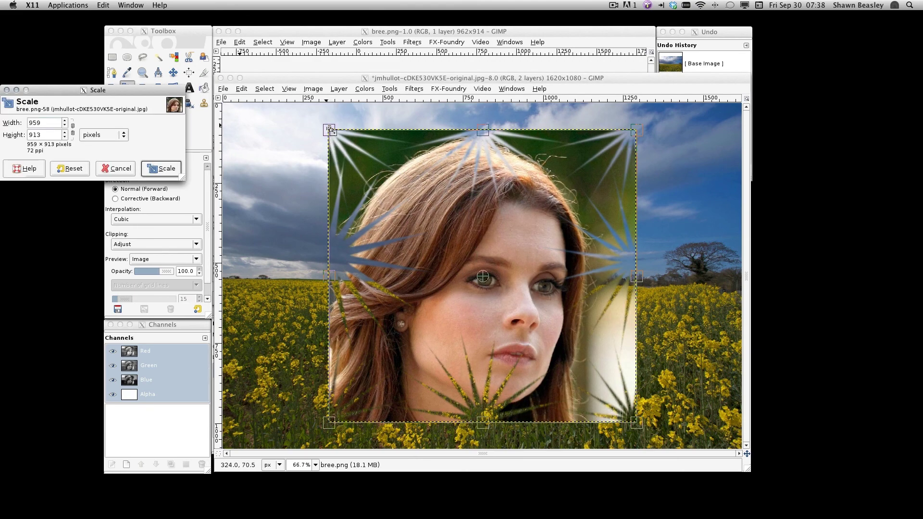
left_click_drag(330, 130, 449, 233)
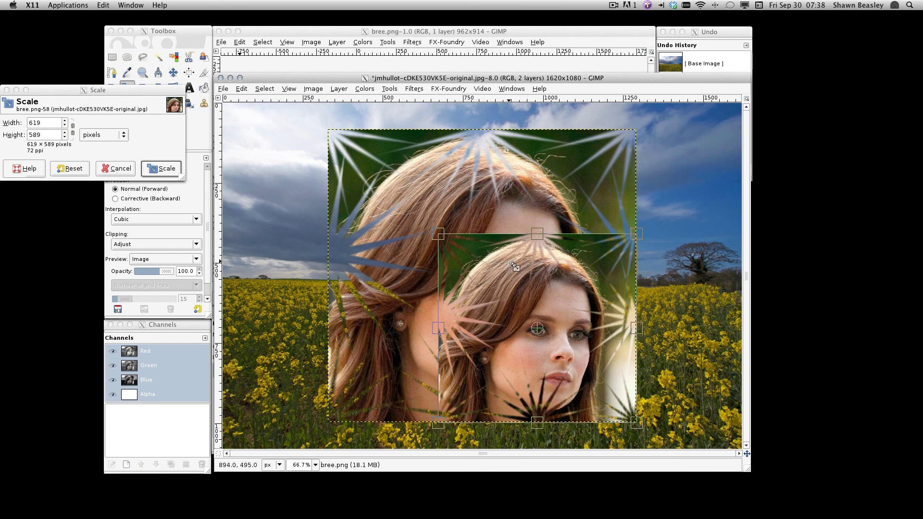
left_click(161, 171)
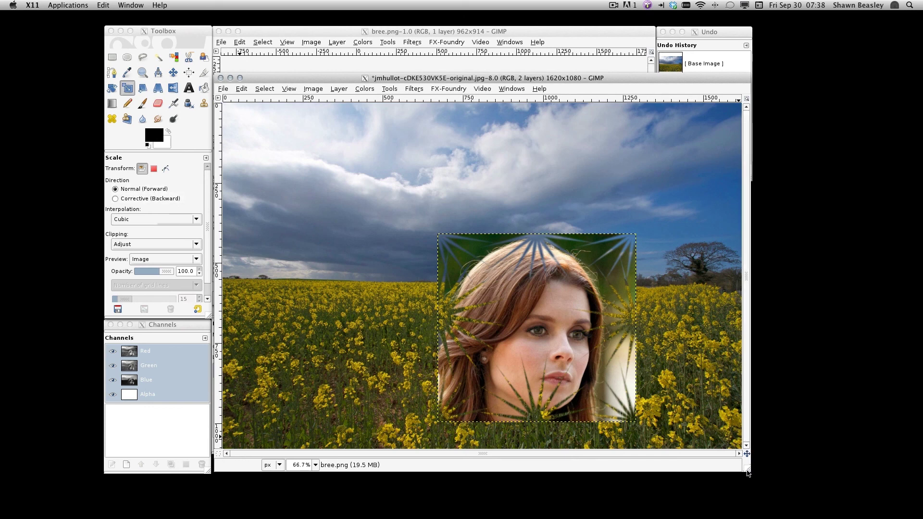
left_click_drag(748, 474, 728, 283)
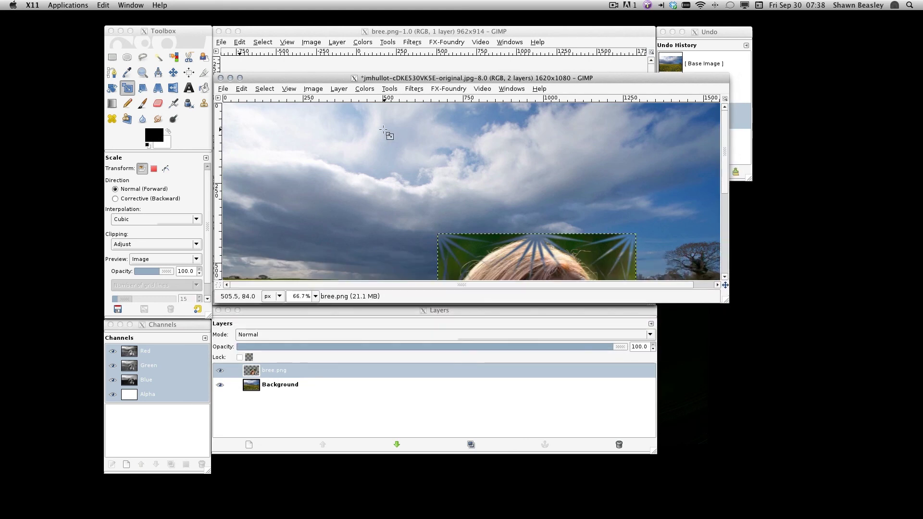
Dismiss the stray Scale dialog, enlarge the composite window, and fit the image in the window.
left_click(289, 75)
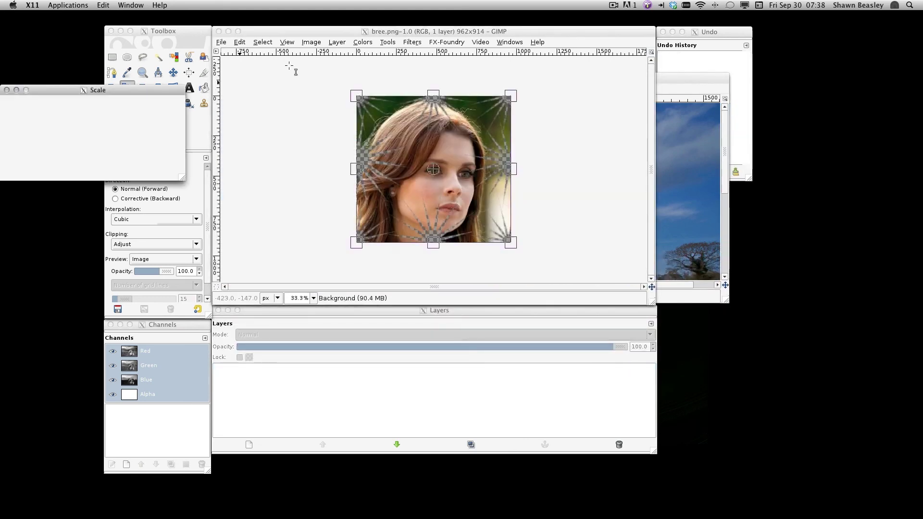
left_click(687, 80)
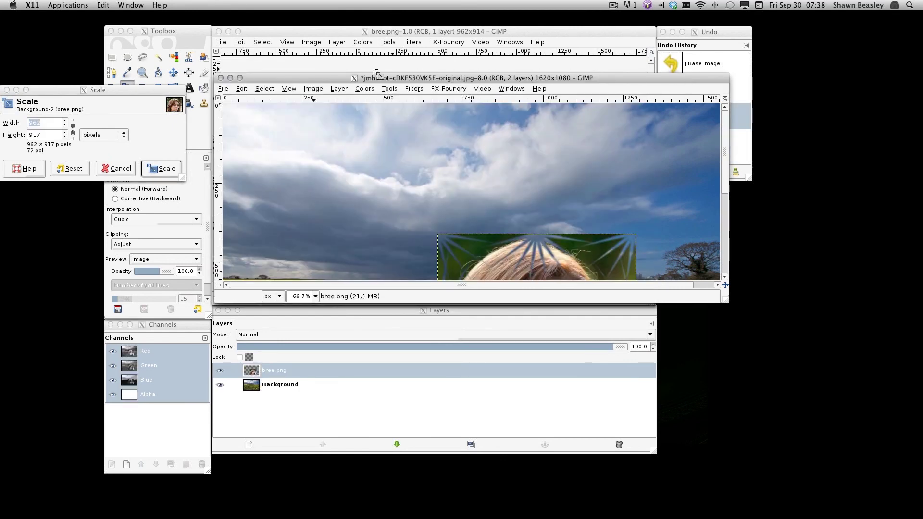
left_click(118, 168)
left_click_drag(215, 77, 218, 30)
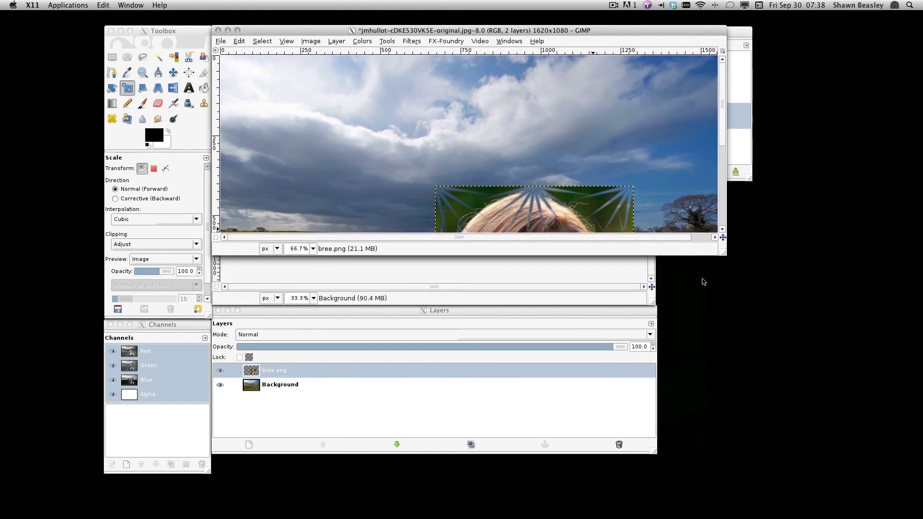
left_click_drag(724, 257, 722, 304)
left_click(318, 41)
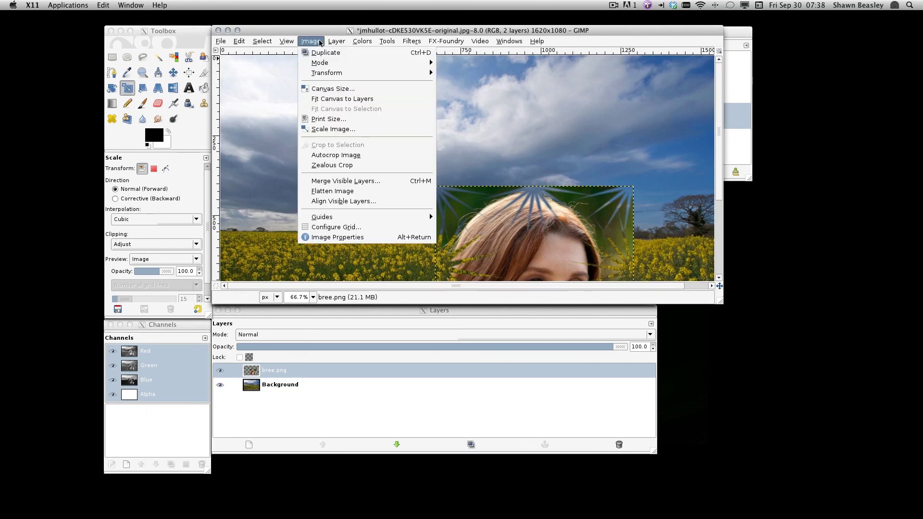
left_click(310, 41)
left_click(287, 41)
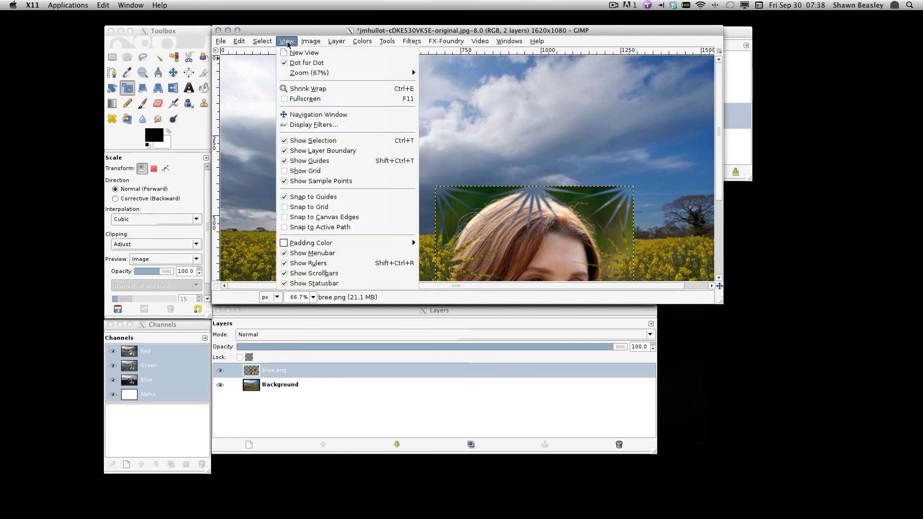
mouse_move(296, 75)
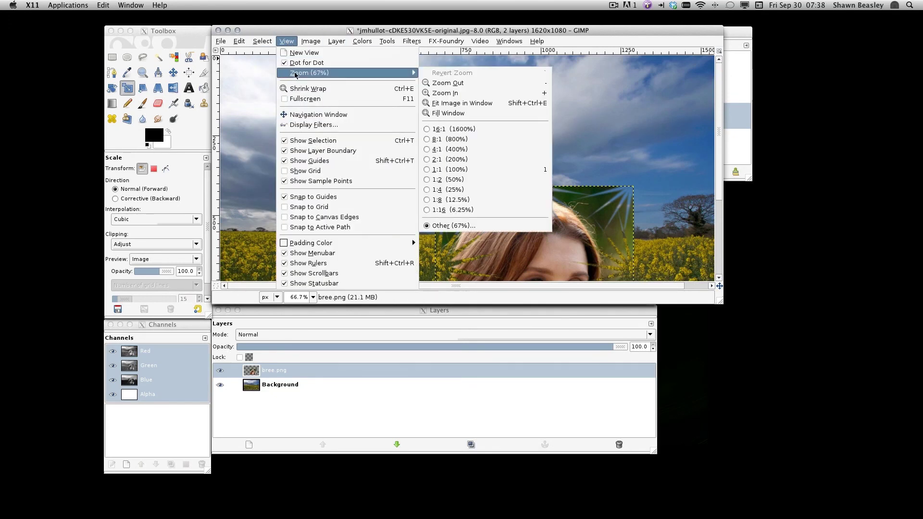
left_click(455, 108)
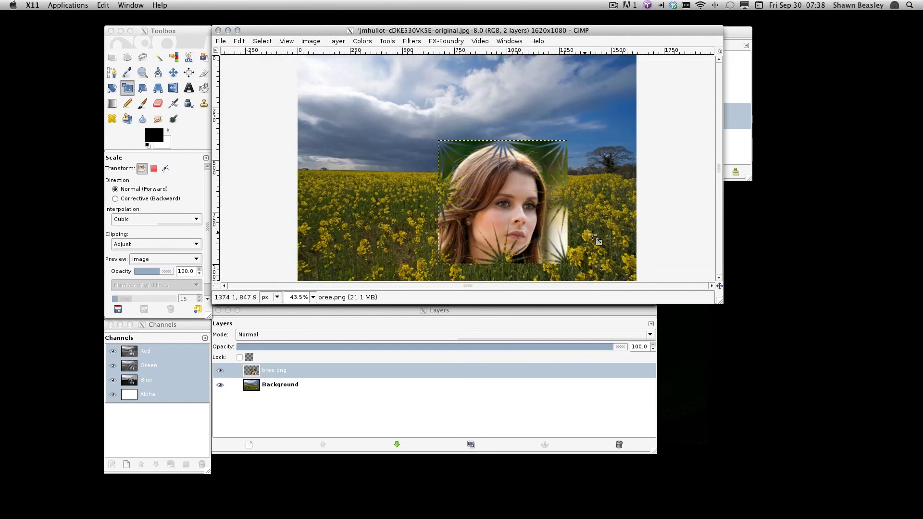
Set the bree.png layer's blend mode to Screen.
left_click(284, 371)
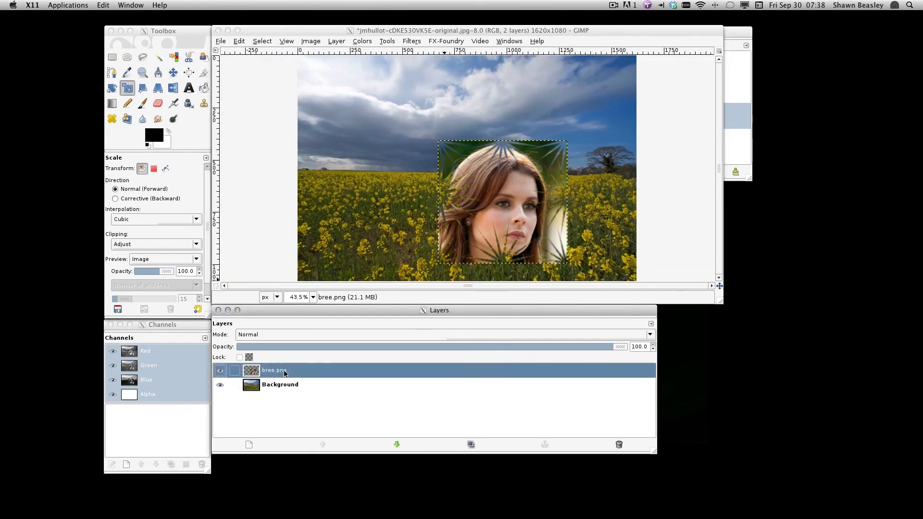
left_click(358, 335)
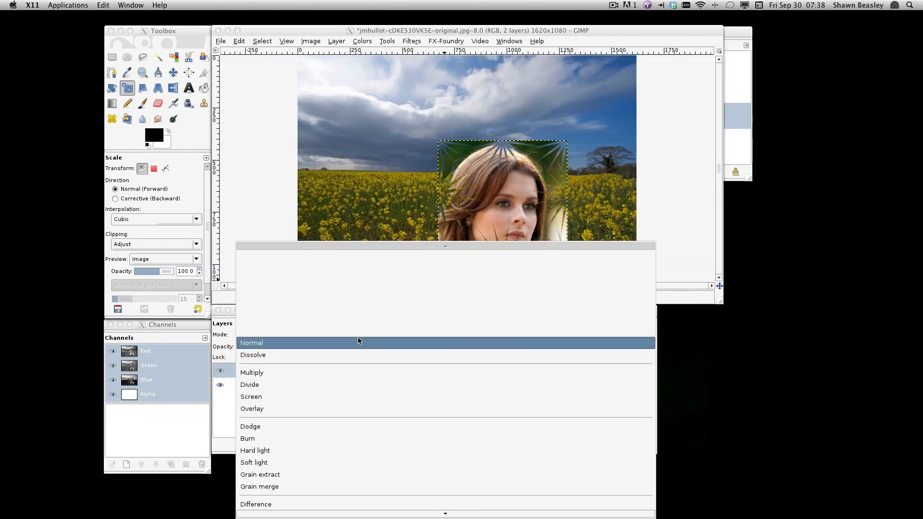
left_click(342, 397)
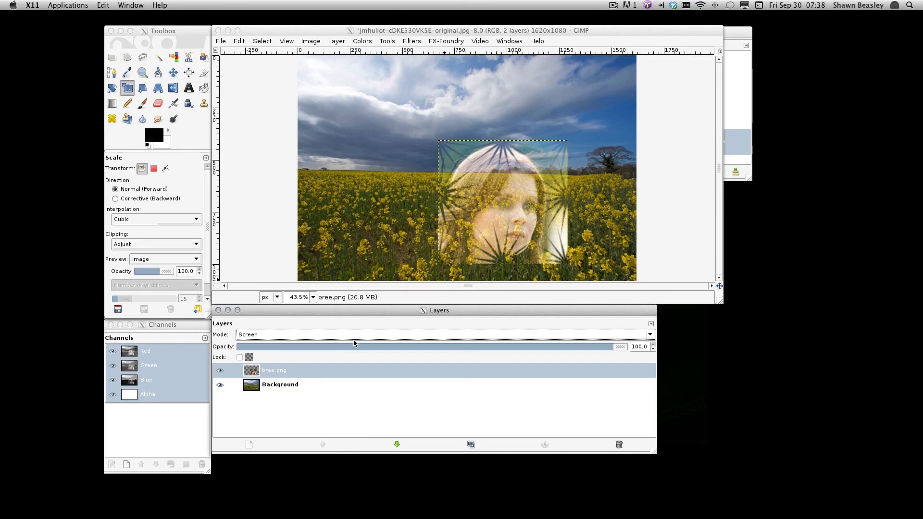
left_click(430, 405)
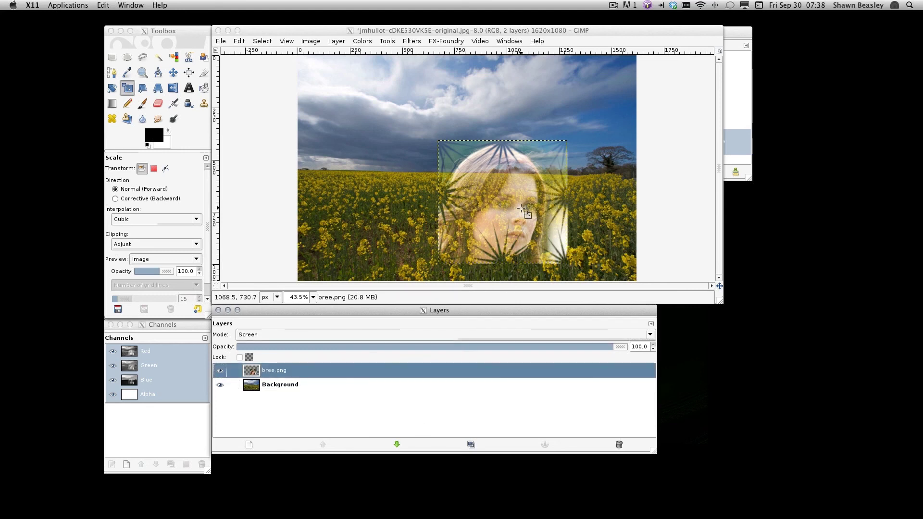
left_click(175, 73)
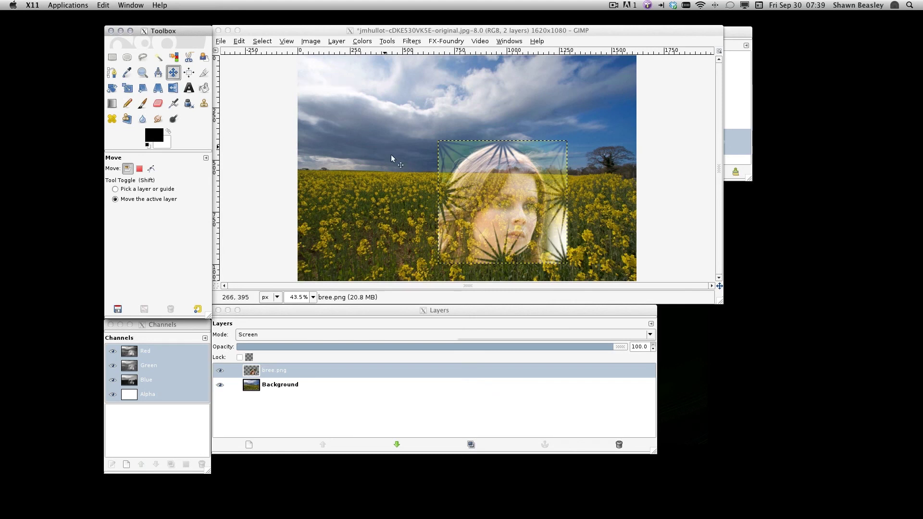
Drag the screened portrait up and right over the sky, then select the Background layer.
left_click_drag(496, 204, 550, 142)
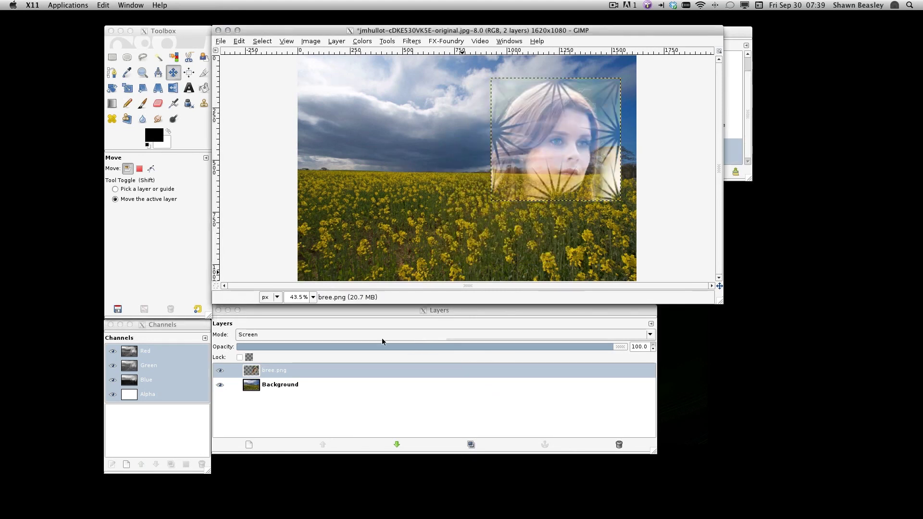
left_click(285, 386)
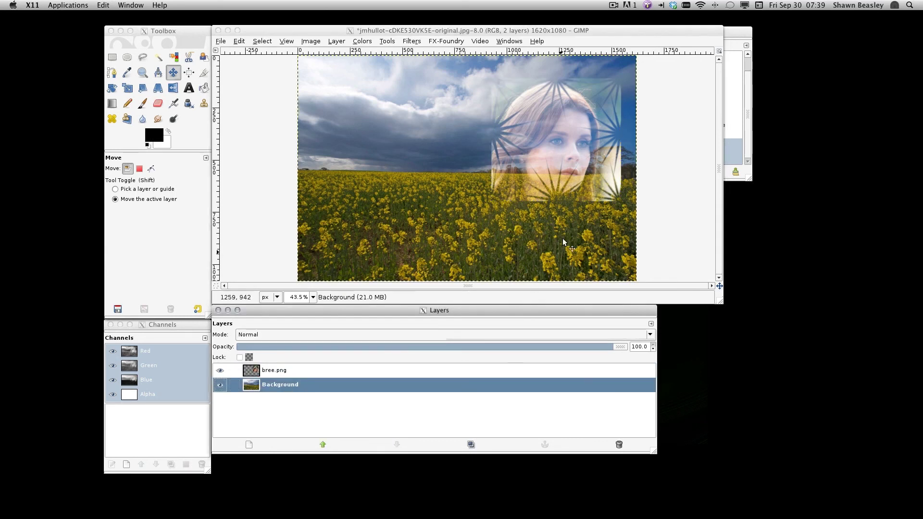